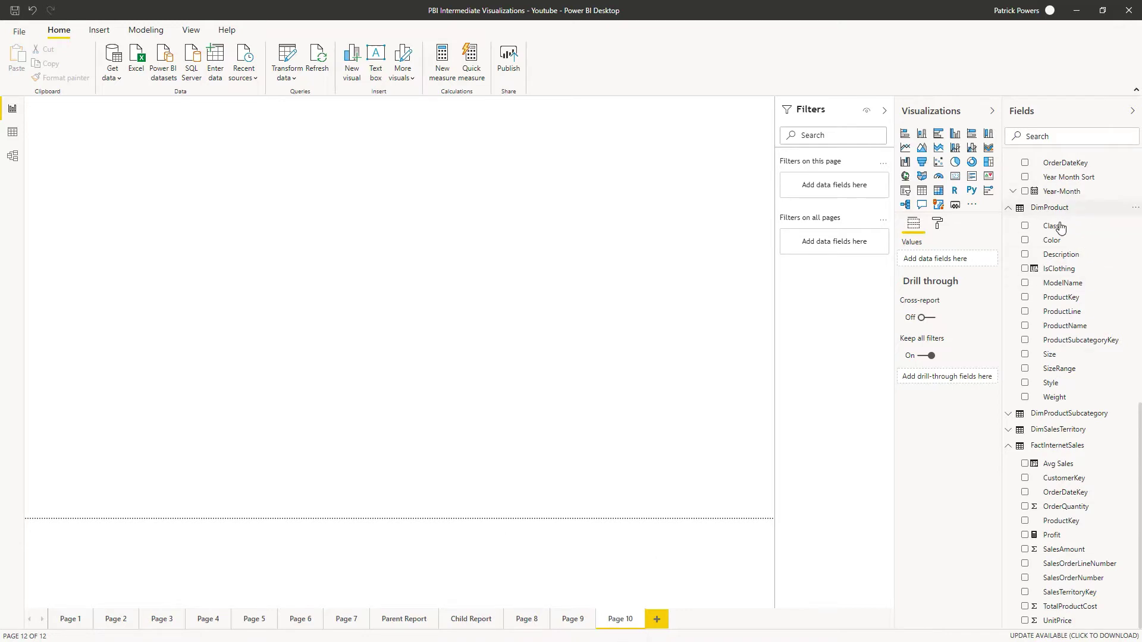
Step: Add a calculated column to DimCustomer: Customer Name = CONCATENATE(DimCustomer[FirstName], CONCATENATE(" ",DimCustomer[LastName]))
{"action": "scroll", "coordinate": [1065, 254], "scroll_direction": "up", "scroll_amount": 12}
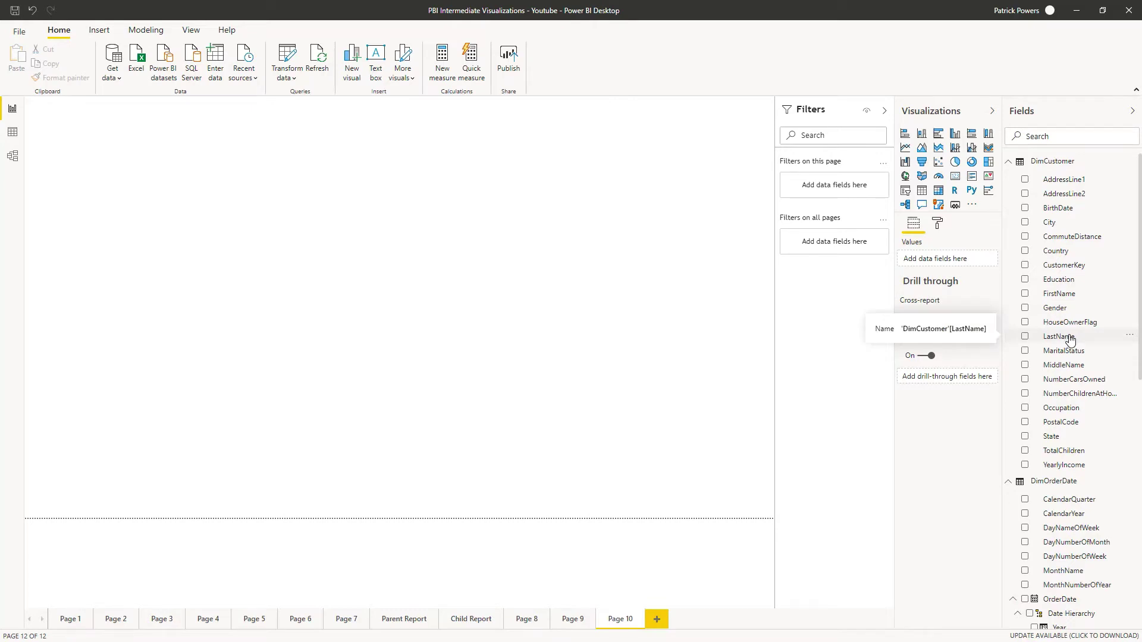
{"action": "left_click", "coordinate": [1057, 162]}
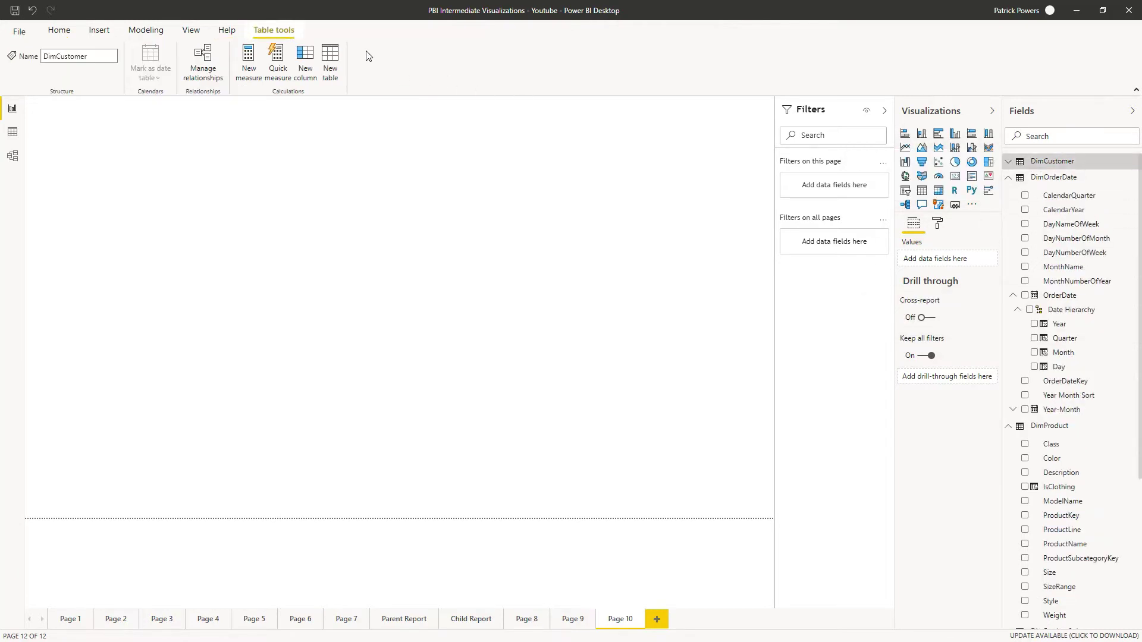
{"action": "left_click", "coordinate": [305, 67]}
{"action": "type", "text": "Customer Name = CONCATENATE(DimCustomer[FirstName], CONCATENATE(\" \",DimCustomer[LastName]))"}
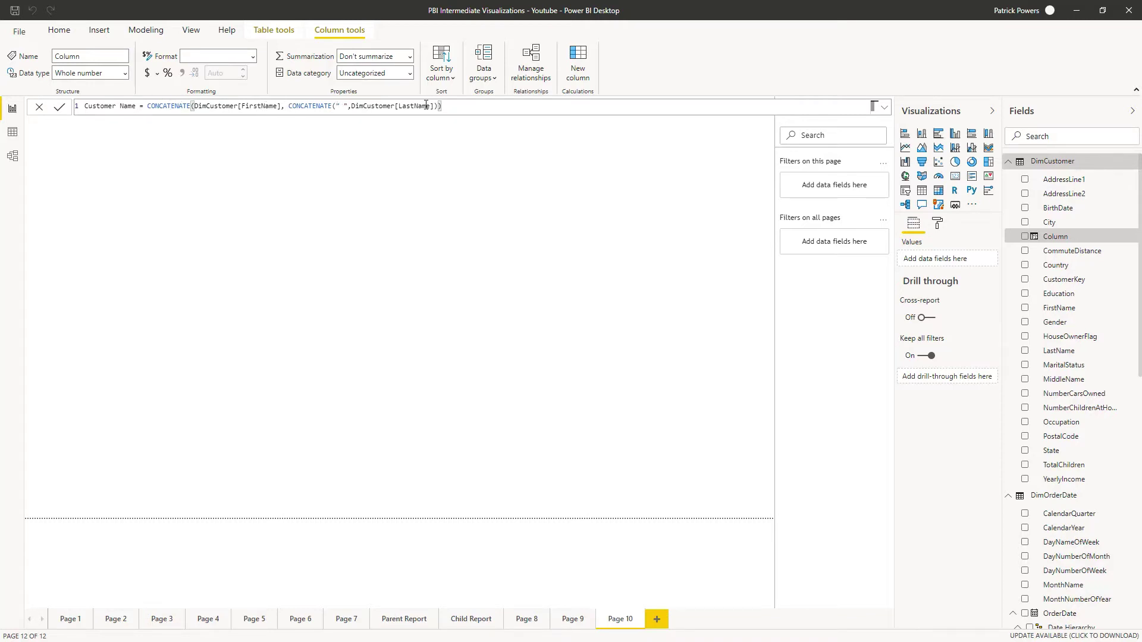
{"action": "left_click", "coordinate": [62, 108]}
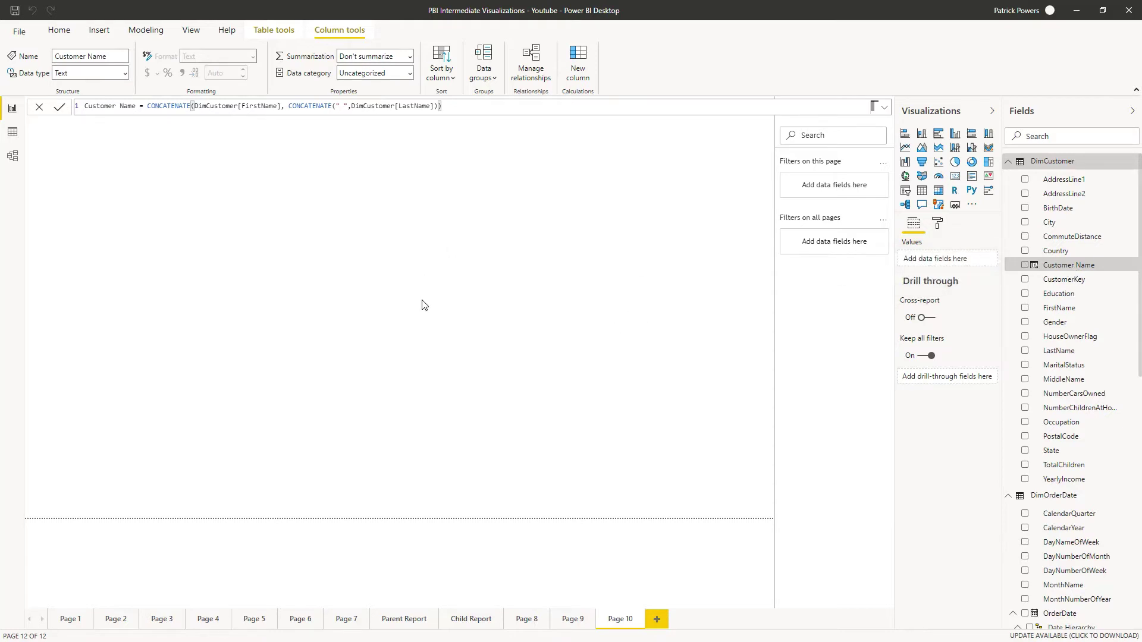
Step: Insert a table visual on Page 10 showing Customer Name and SalesAmount
{"action": "left_click", "coordinate": [921, 191]}
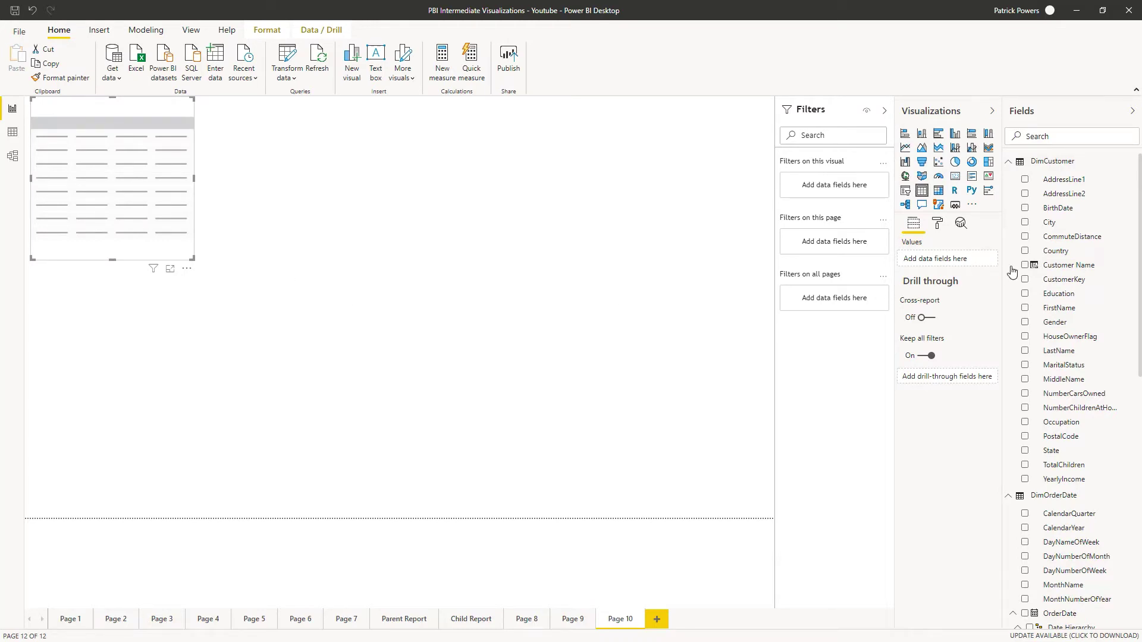
{"action": "left_click_drag", "start_coordinate": [1056, 269], "coordinate": [116, 196]}
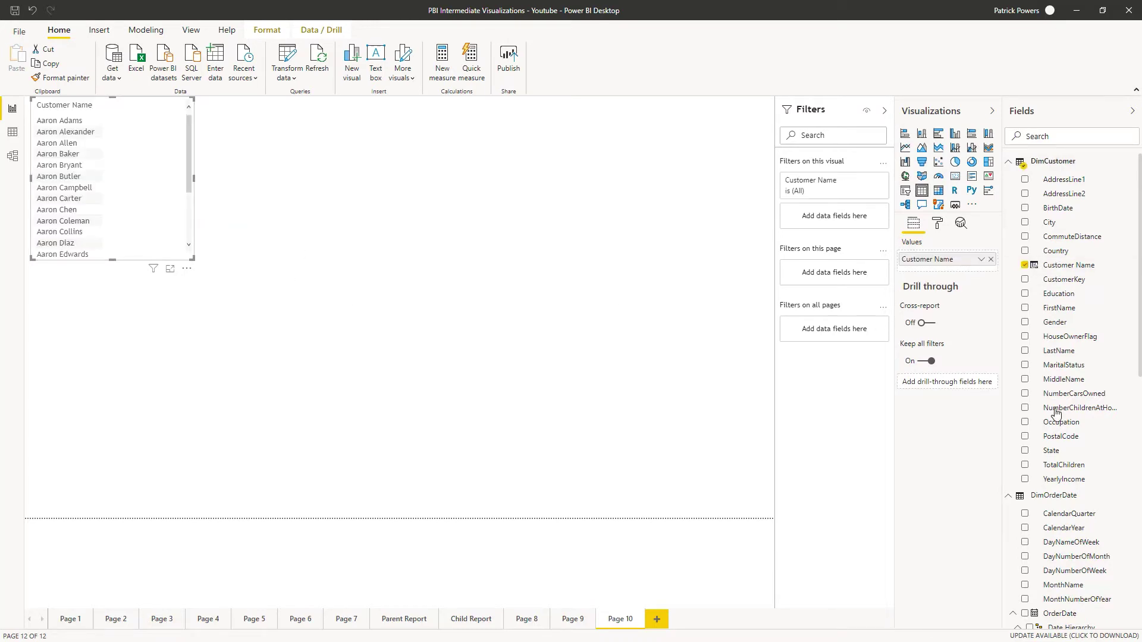
{"action": "scroll", "coordinate": [1080, 480], "scroll_direction": "down", "scroll_amount": 10}
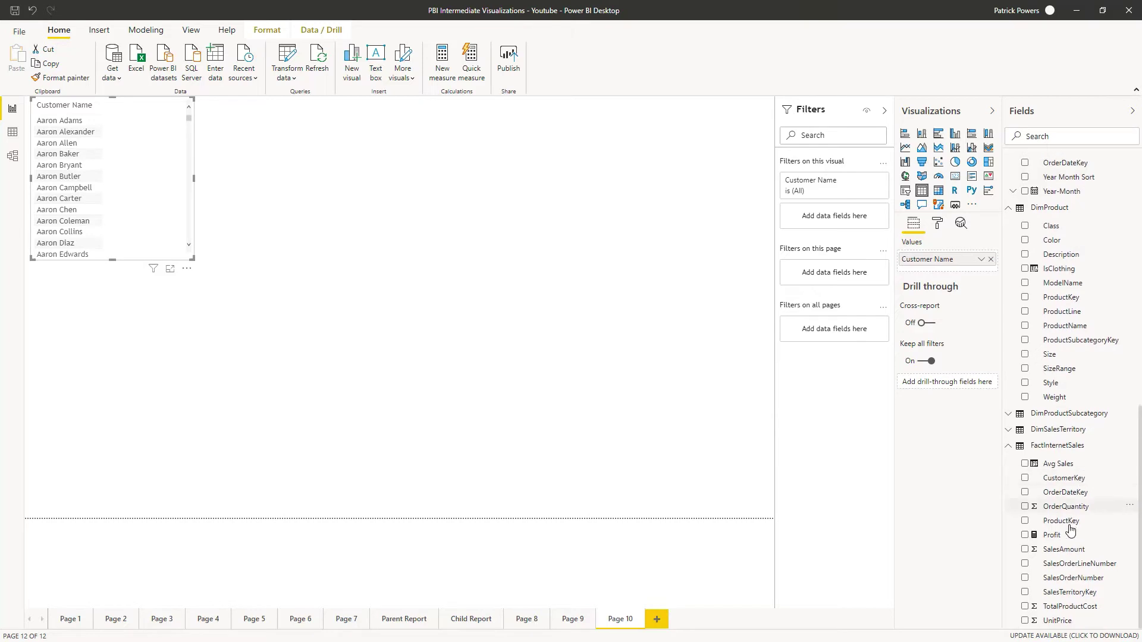
{"action": "left_click_drag", "start_coordinate": [1061, 549], "coordinate": [148, 174]}
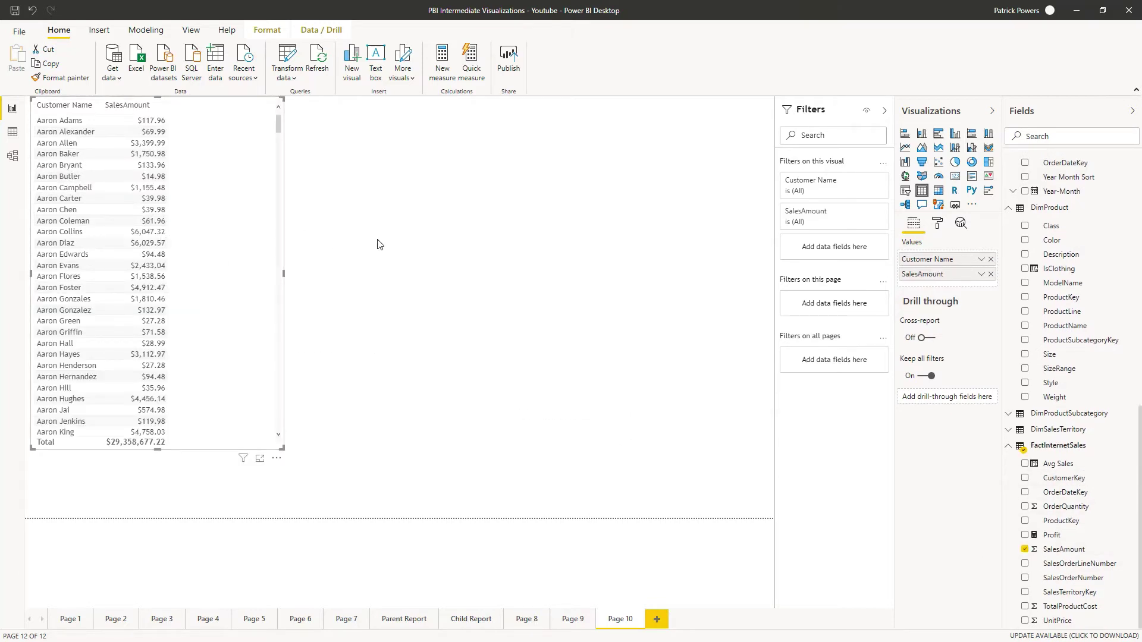
Step: Filter the table's Customer Name with a Top N filter for the top 10 by SalesAmount and apply it
{"action": "mouse_move", "coordinate": [820, 198]}
{"action": "left_click", "coordinate": [867, 182]}
{"action": "left_click", "coordinate": [838, 223]}
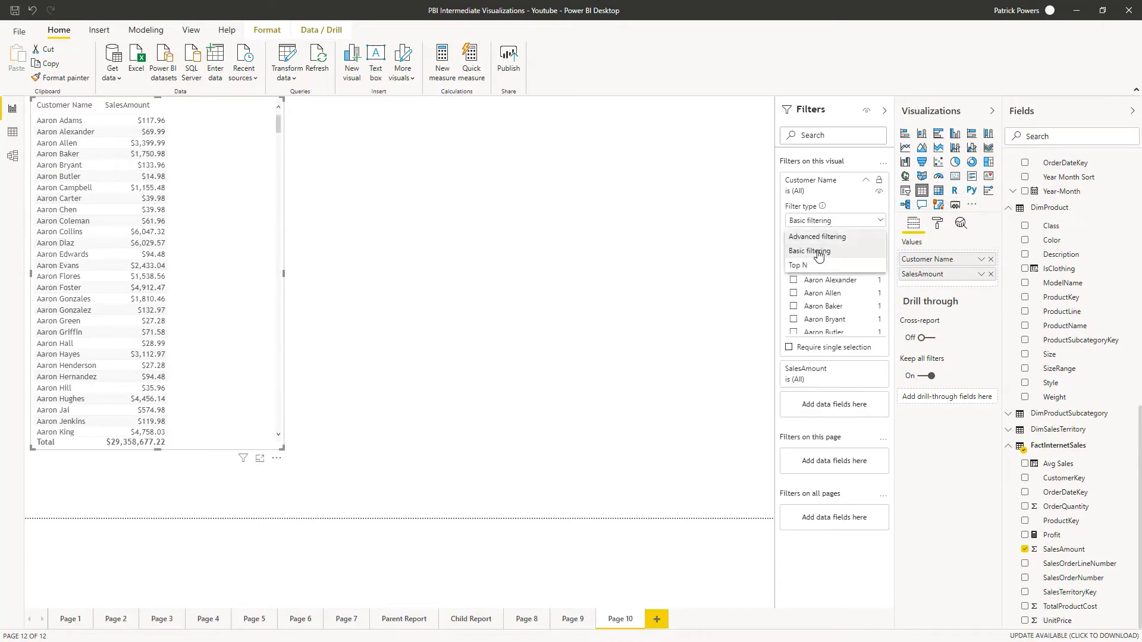
{"action": "left_click", "coordinate": [812, 268]}
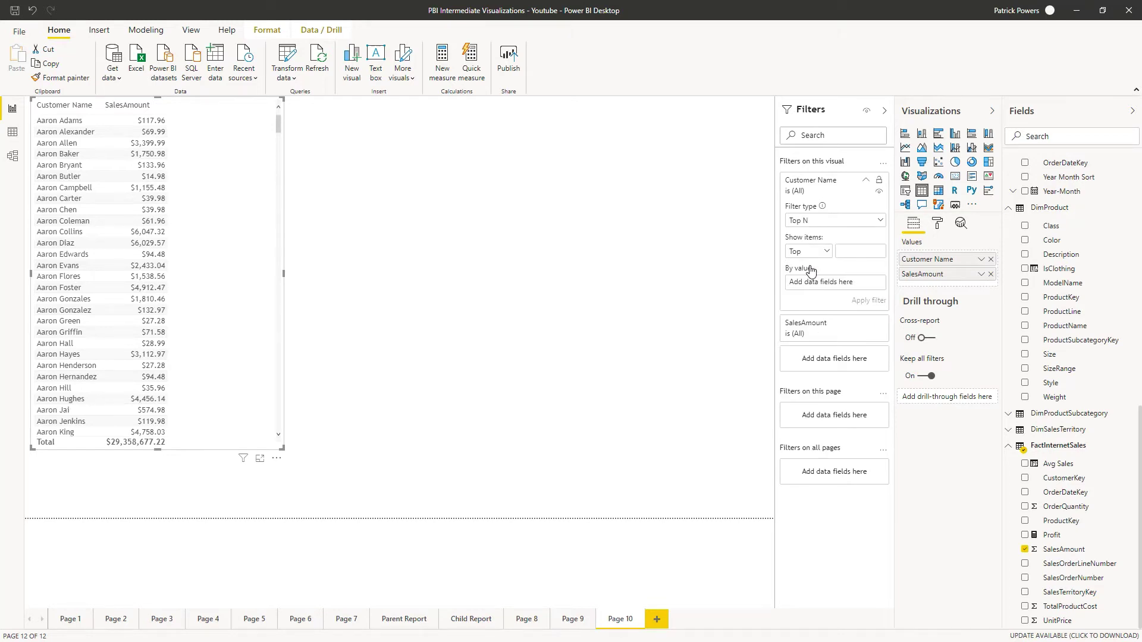
{"action": "type", "text": "10"}
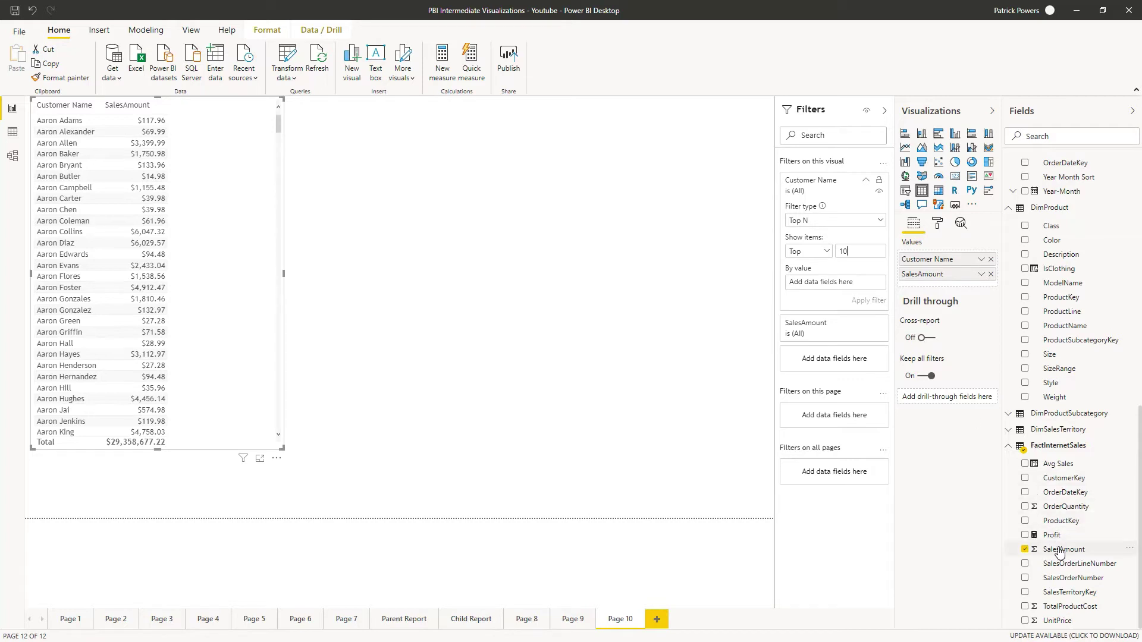
{"action": "left_click_drag", "start_coordinate": [1055, 553], "coordinate": [833, 287]}
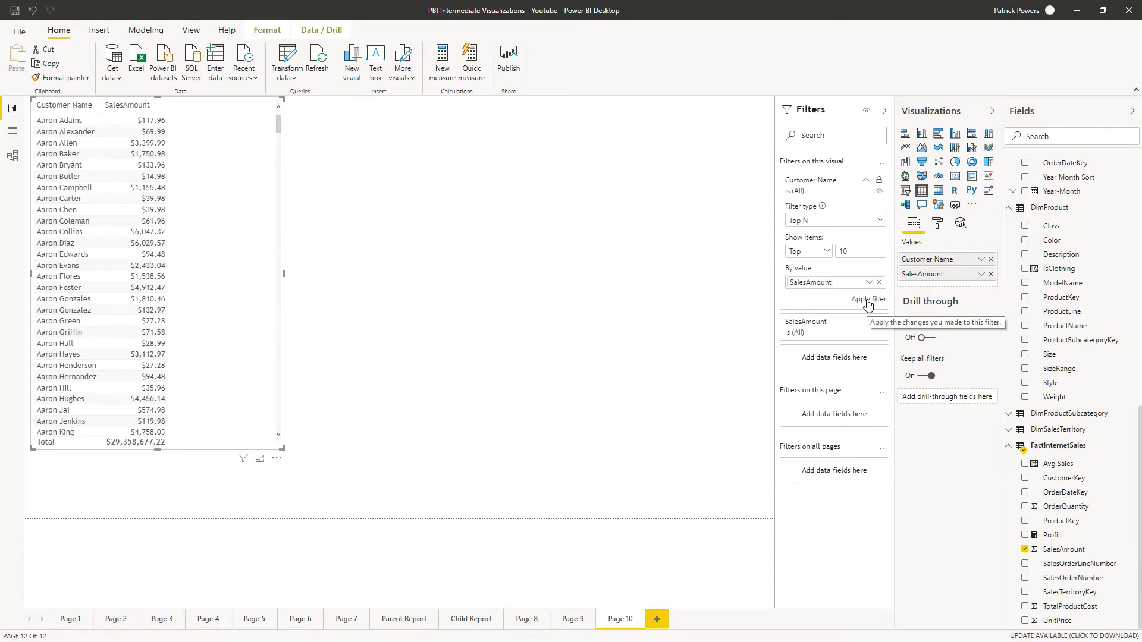
{"action": "left_click", "coordinate": [867, 301]}
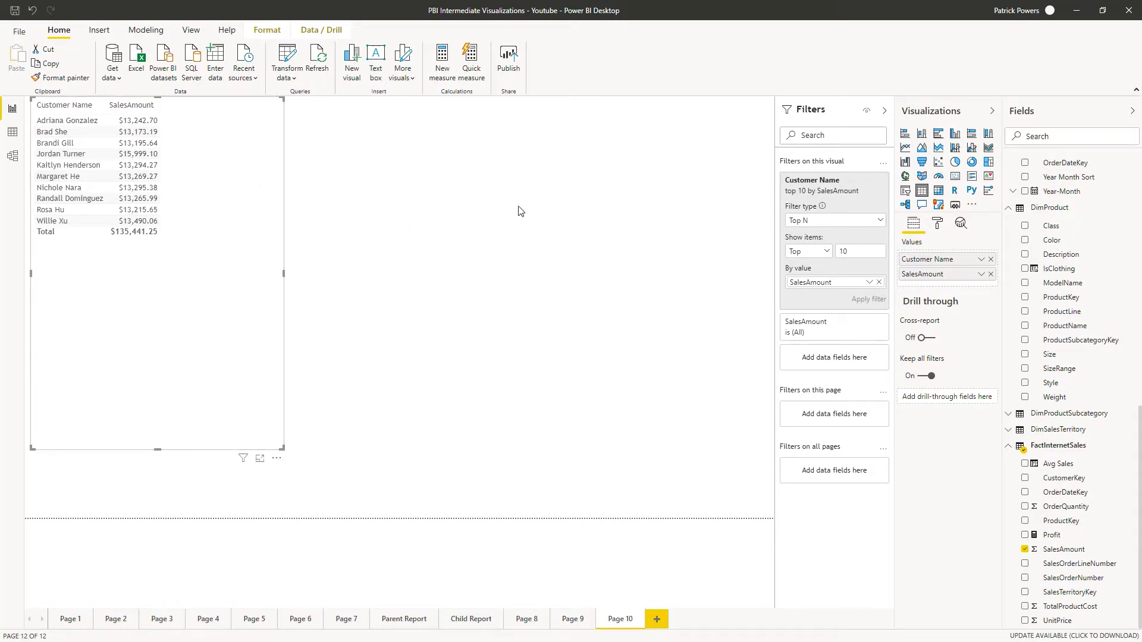
Step: Convert the table to a matrix and use Year from the OrderDate hierarchy as its columns
{"action": "left_click", "coordinate": [938, 191]}
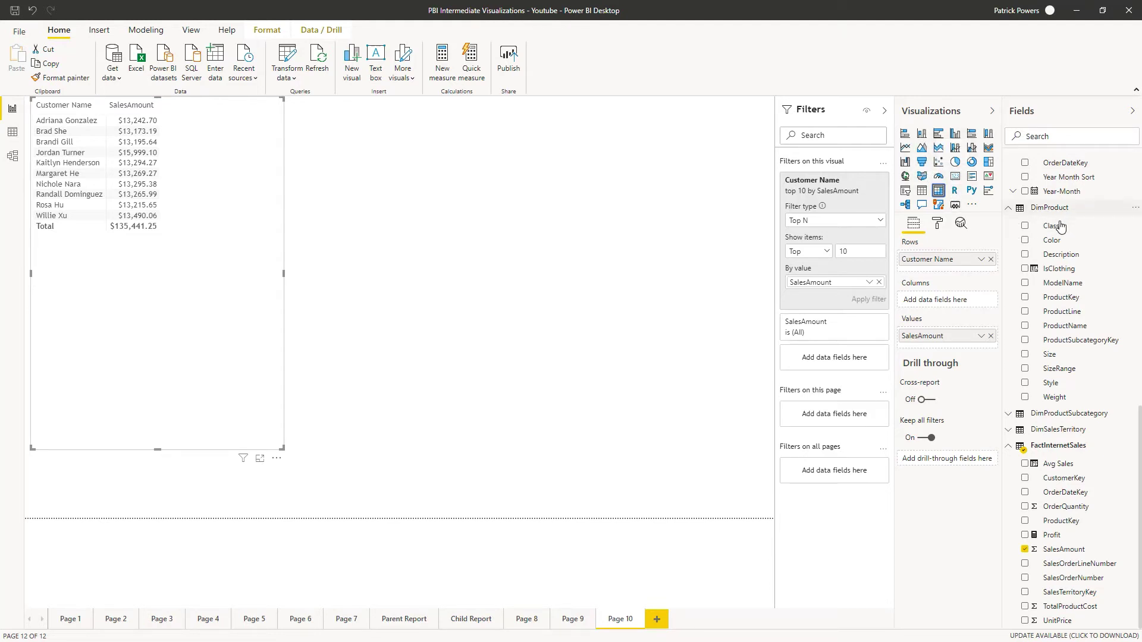
{"action": "scroll", "coordinate": [1055, 223], "scroll_direction": "up", "scroll_amount": 4}
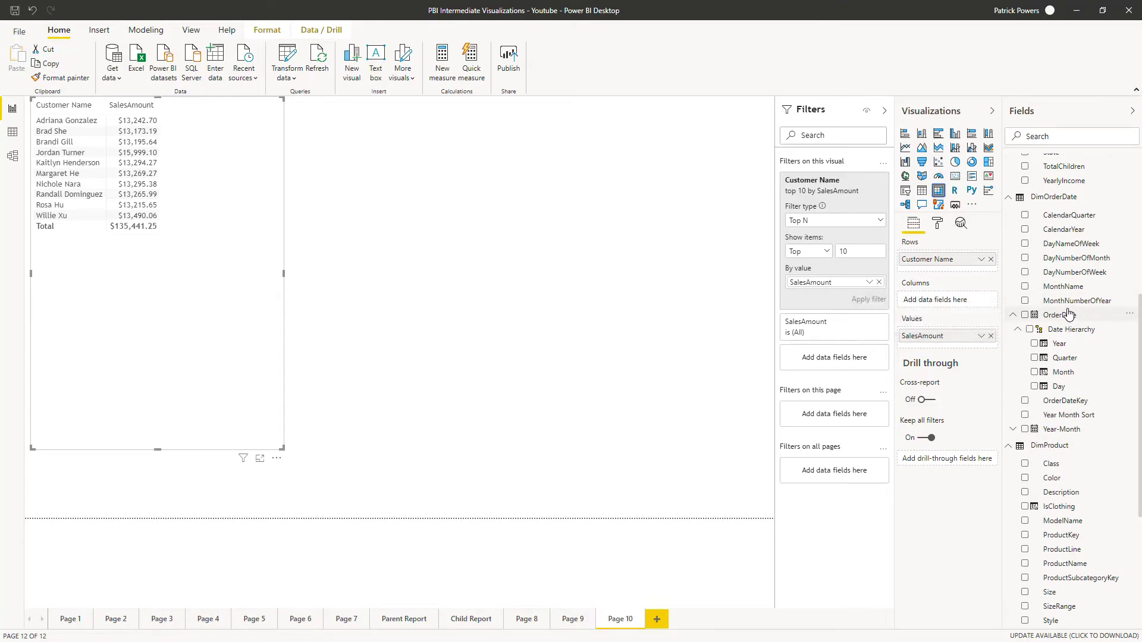
{"action": "left_click_drag", "start_coordinate": [1059, 343], "coordinate": [935, 301]}
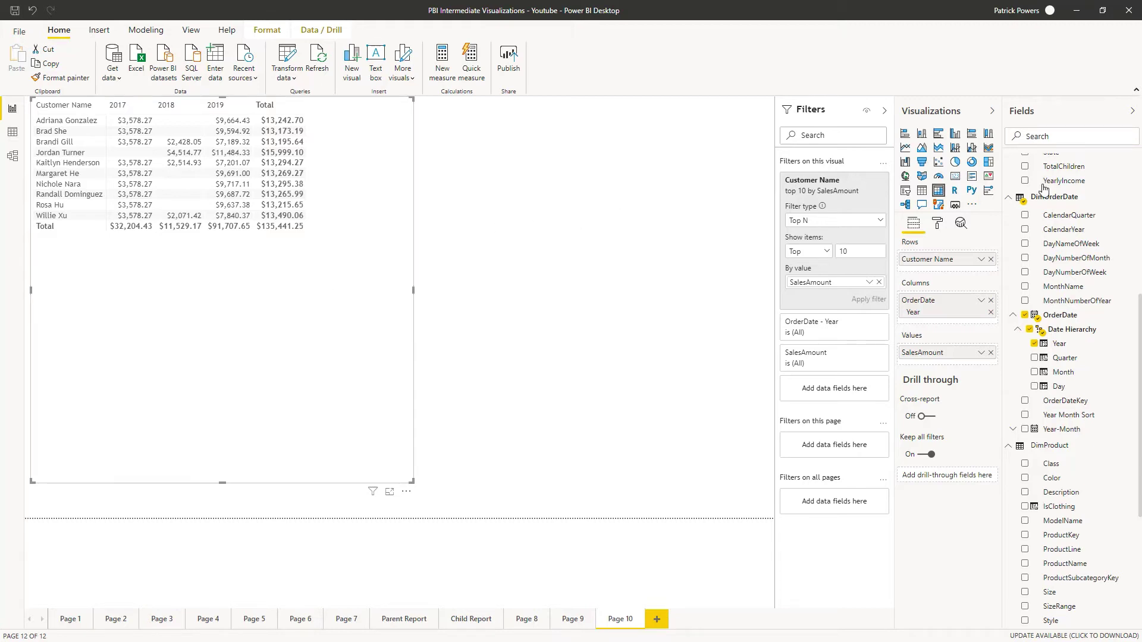
Step: Add a calculated column to DimCustomer: Origin Country = SWITCH('DimCustomer'[Country],"United States", "US", "International")
{"action": "scroll", "coordinate": [1071, 196], "scroll_direction": "up", "scroll_amount": 5}
{"action": "left_click", "coordinate": [1053, 161]}
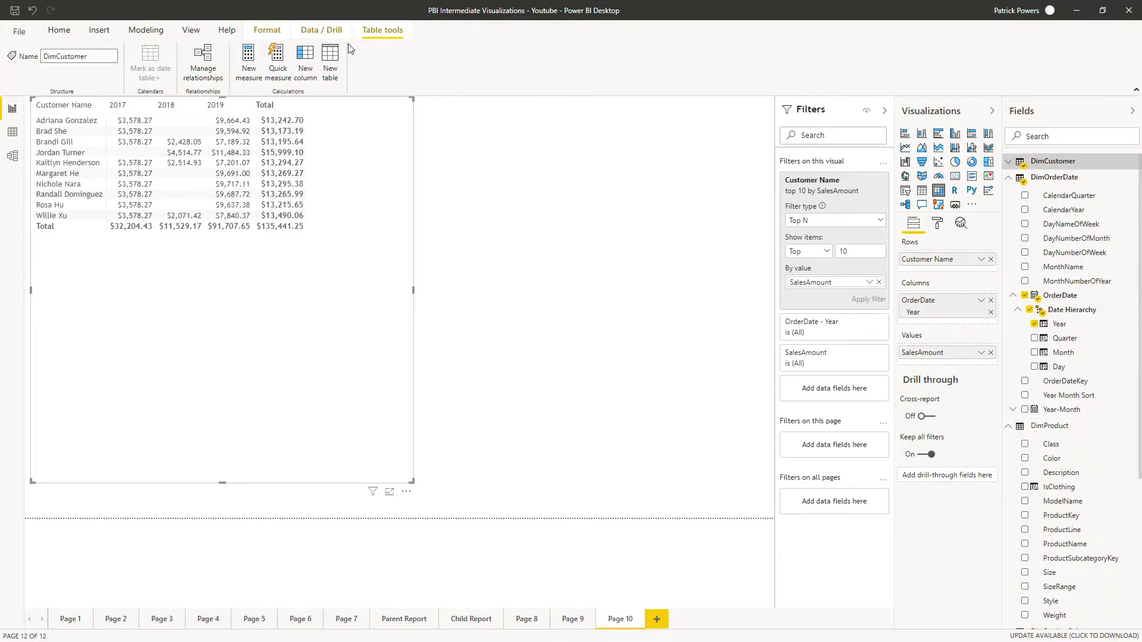
{"action": "left_click", "coordinate": [306, 65]}
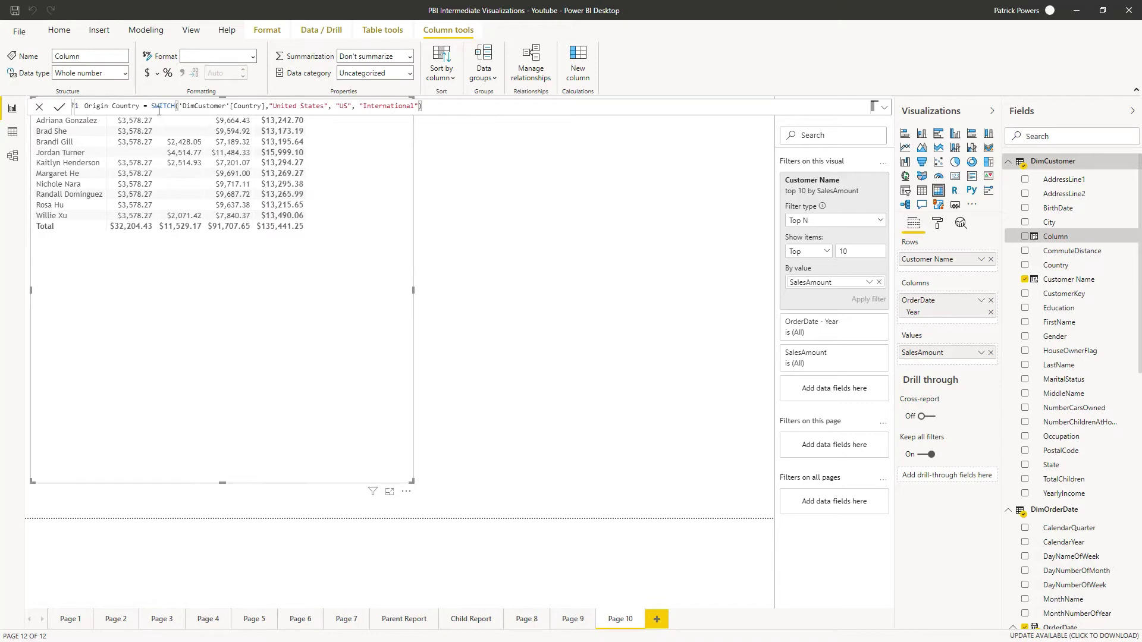
{"action": "left_click", "coordinate": [58, 108]}
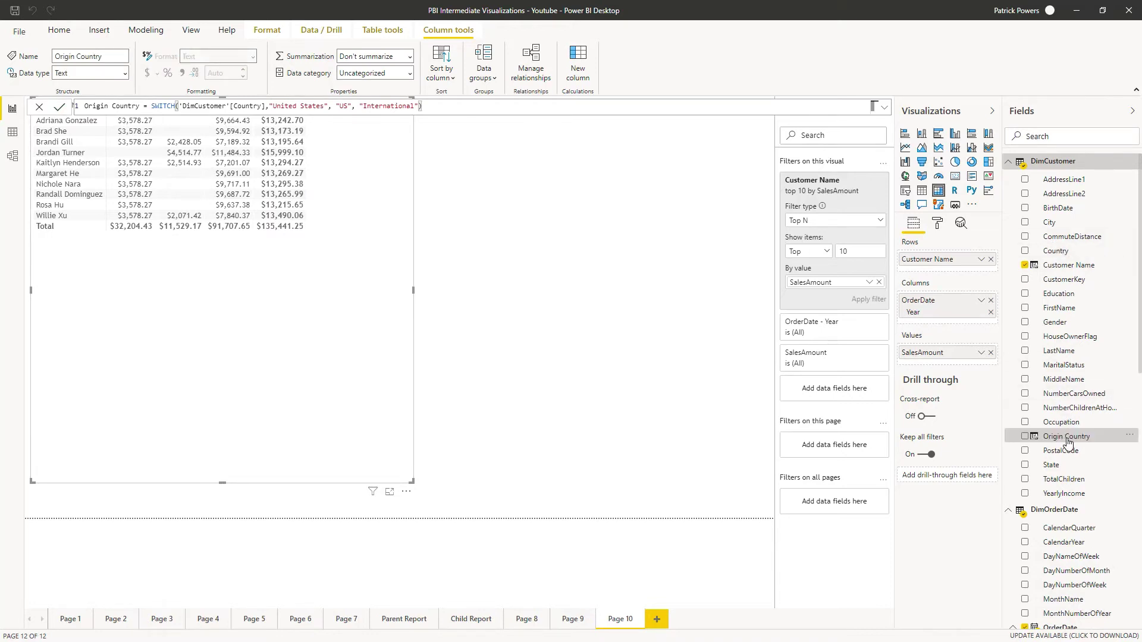
Step: Place Origin Country above Customer Name in the matrix rows and expand the International and US groups
{"action": "left_click_drag", "start_coordinate": [1068, 443], "coordinate": [944, 259]}
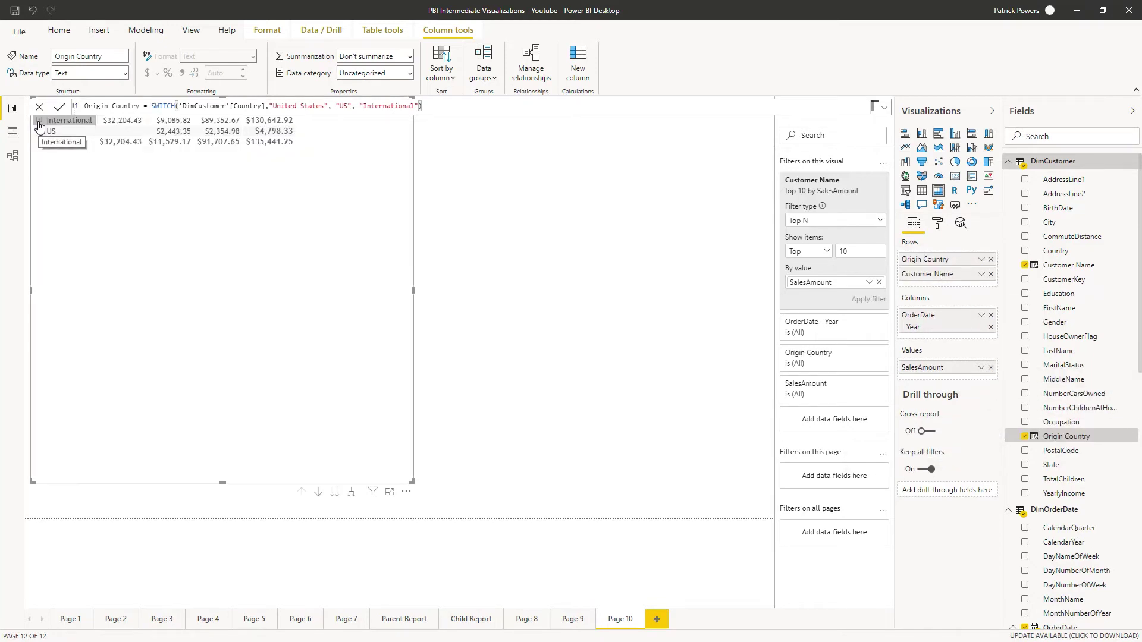
{"action": "left_click", "coordinate": [39, 121]}
{"action": "left_click", "coordinate": [39, 236]}
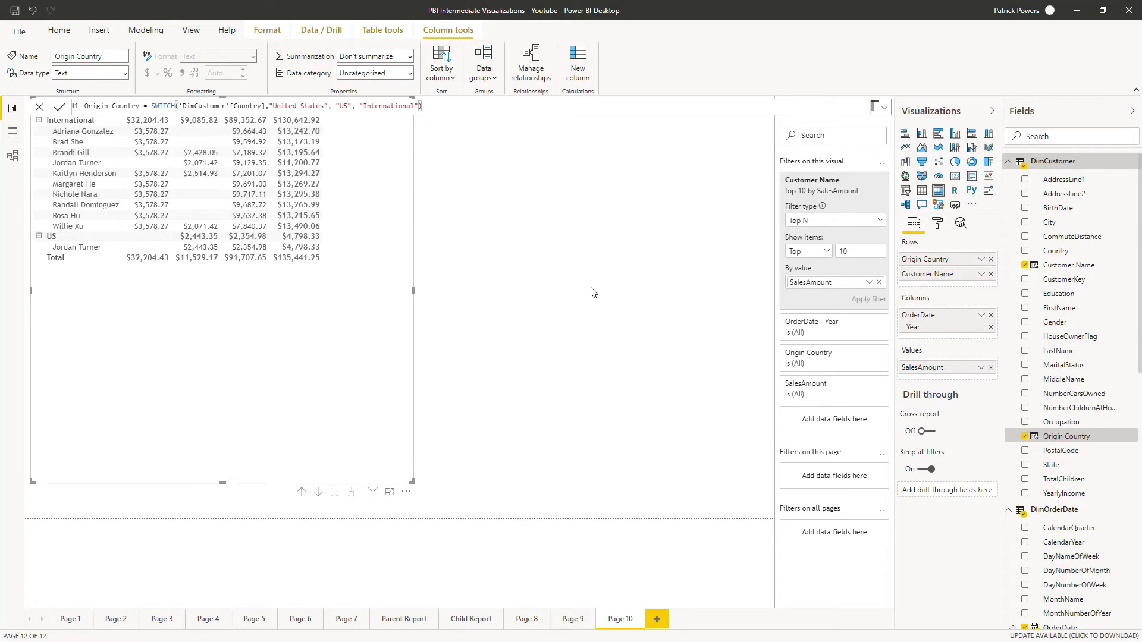
Step: Add a report page and create the table Dynamic Measure = DATATABLE("Measure Name", STRING,{{"Sum of Sales"},{"Avg Sales"},{"Sum of Profit"},{"Avg Profit"}})
{"action": "left_click", "coordinate": [657, 620]}
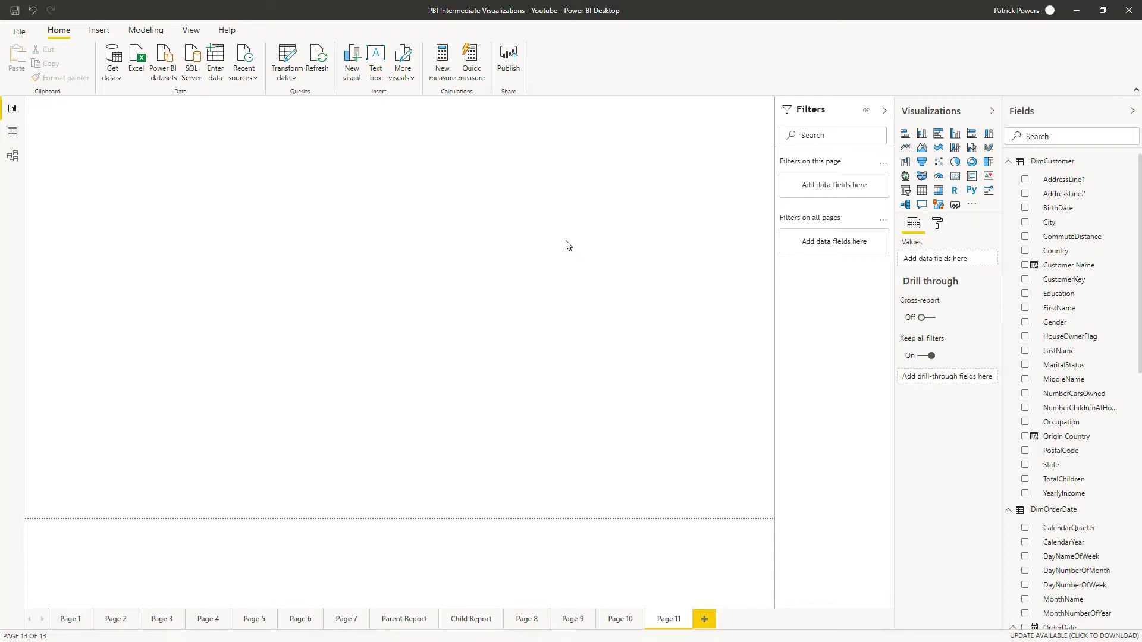
{"action": "left_click", "coordinate": [147, 31]}
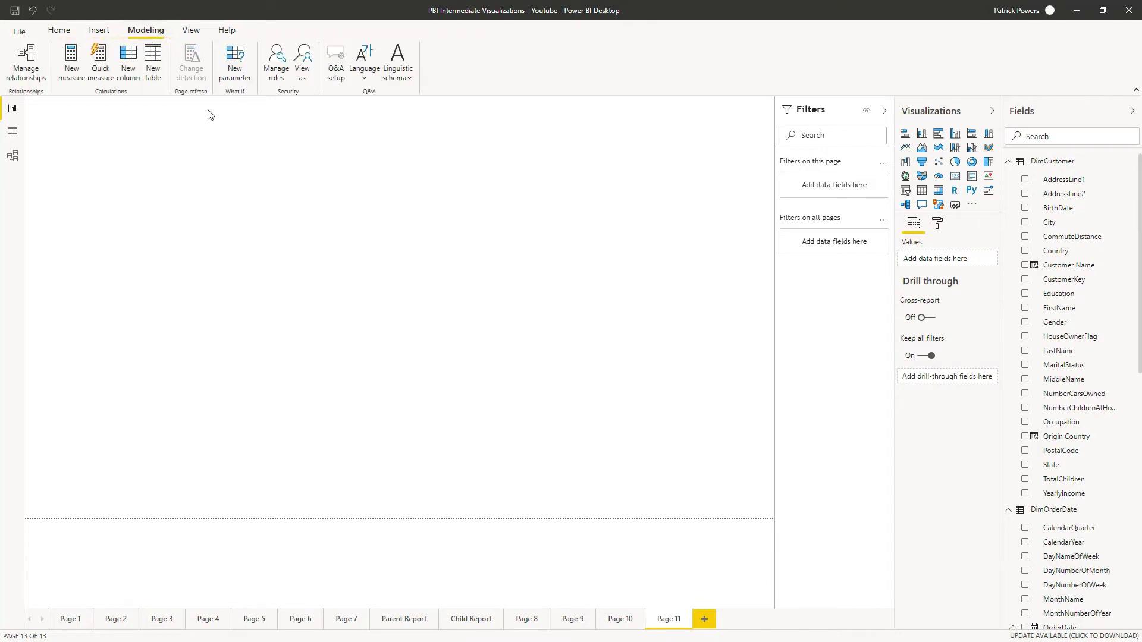
{"action": "left_click", "coordinate": [150, 72]}
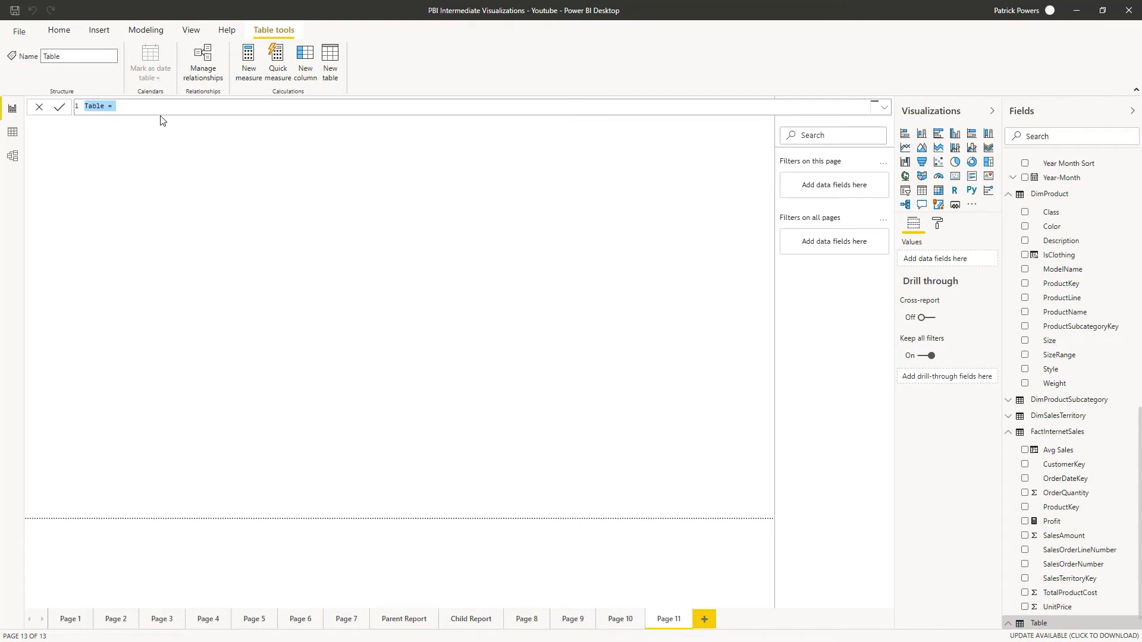
{"action": "type", "text": "Dynamic Measure = DATATABLE(\"Measure Name\", STRING,{{\"Sum of Sales\"},{\"Avg Sales\"},{\"Sum of Profit\"},{\"Avg Profit\"}})"}
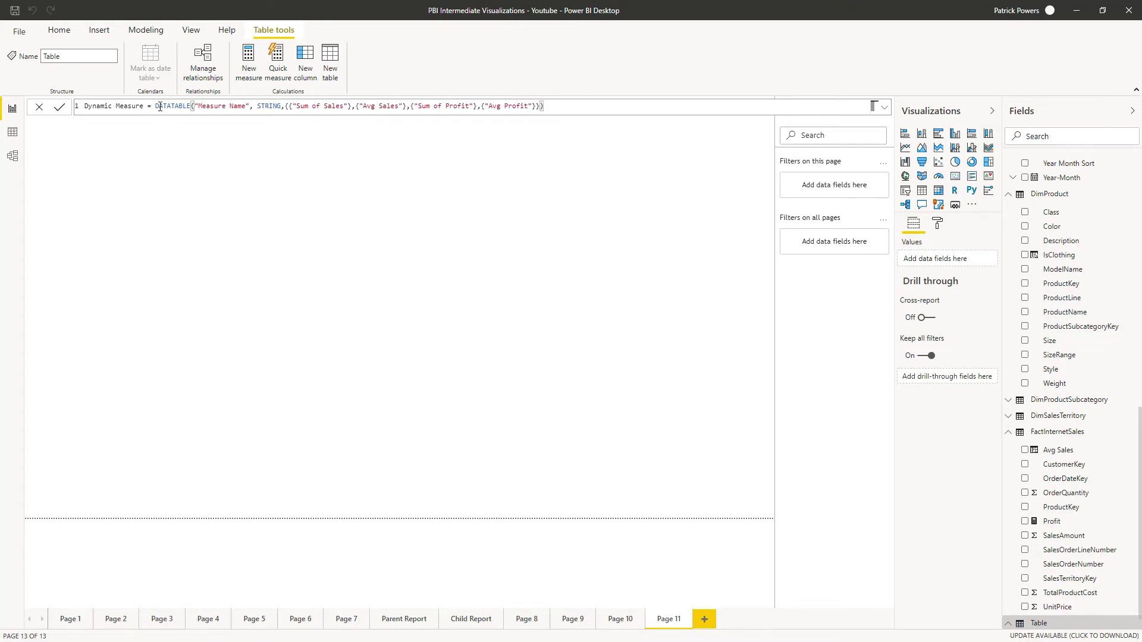
{"action": "left_click", "coordinate": [255, 105]}
{"action": "left_click", "coordinate": [59, 108]}
Step: Collapse the field lists of the DimCustomer, DimOrderDate and DimProduct tables
{"action": "scroll", "coordinate": [1006, 167], "scroll_direction": "up", "scroll_amount": 15}
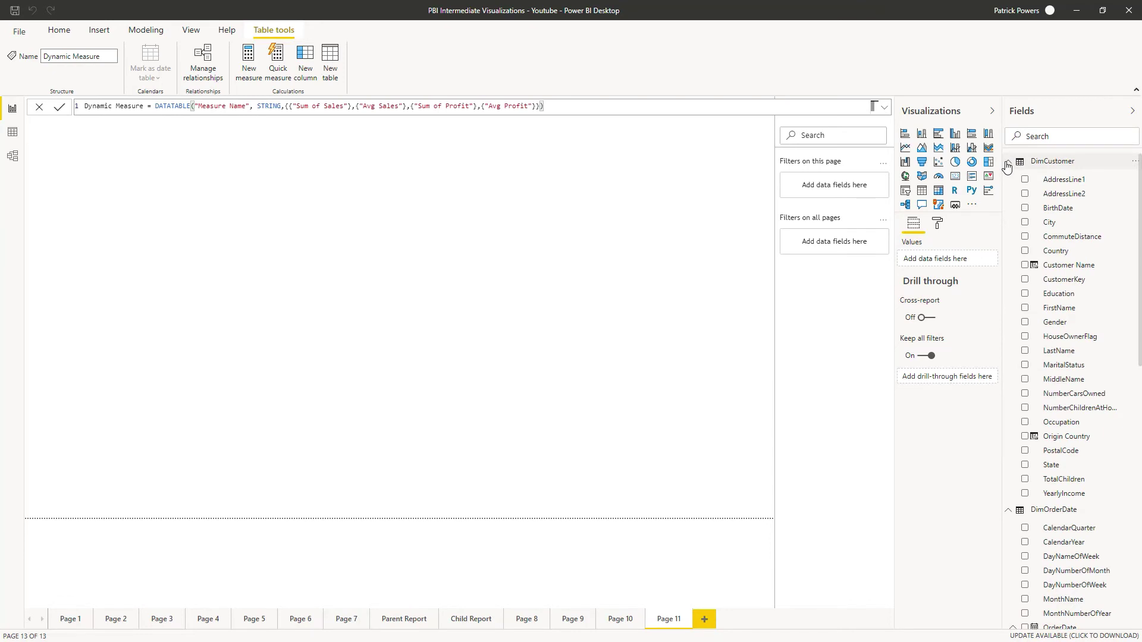
{"action": "left_click", "coordinate": [1008, 162]}
{"action": "left_click", "coordinate": [1008, 177]}
{"action": "left_click", "coordinate": [1009, 193]}
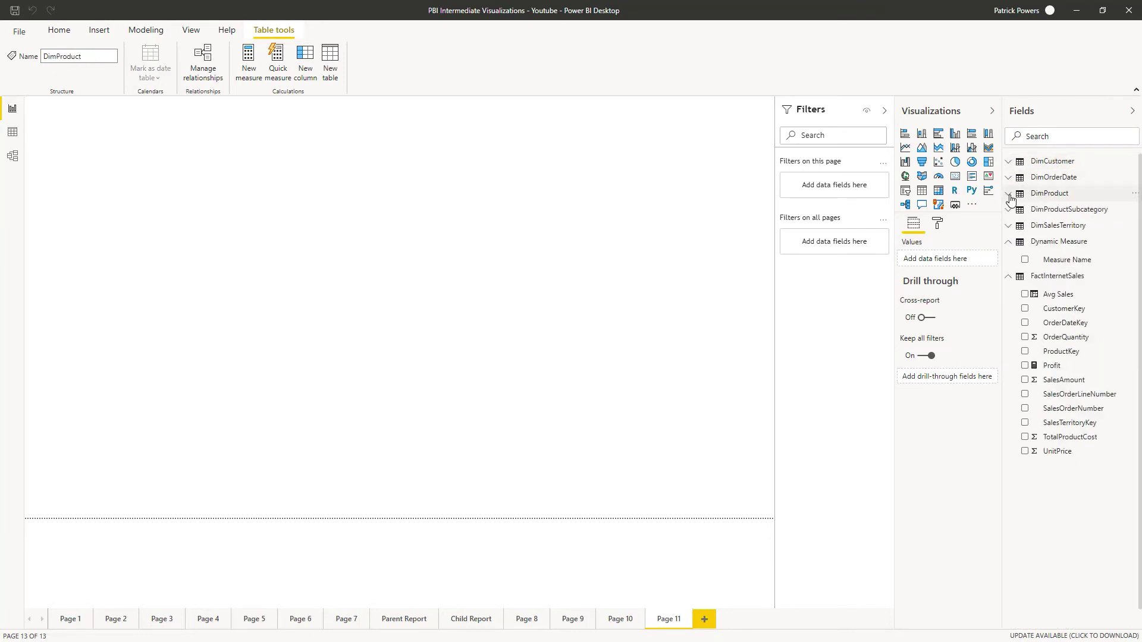
Step: Examine the rows of the Dynamic Measure table in the data view and return to the report view
{"action": "left_click", "coordinate": [1059, 241]}
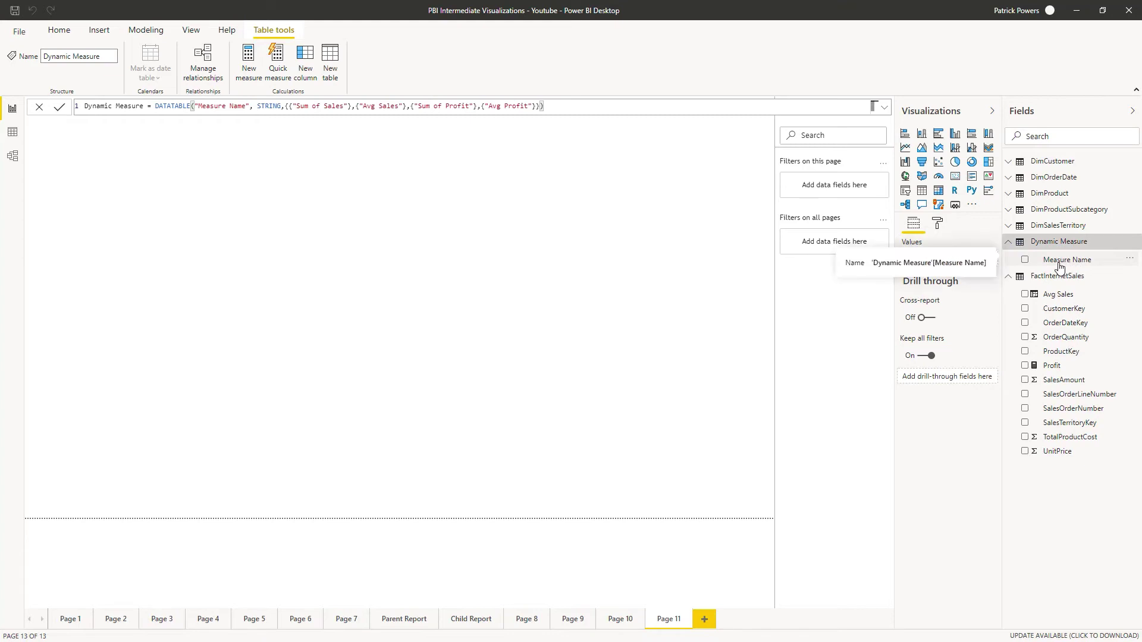
{"action": "left_click", "coordinate": [10, 136]}
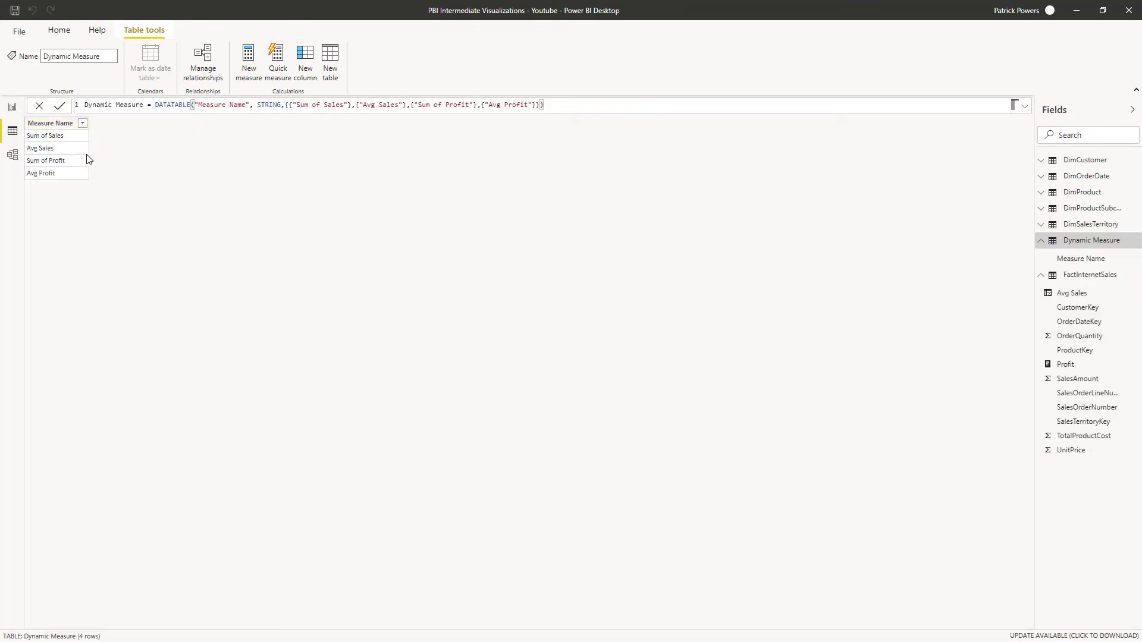
{"action": "left_click", "coordinate": [12, 107]}
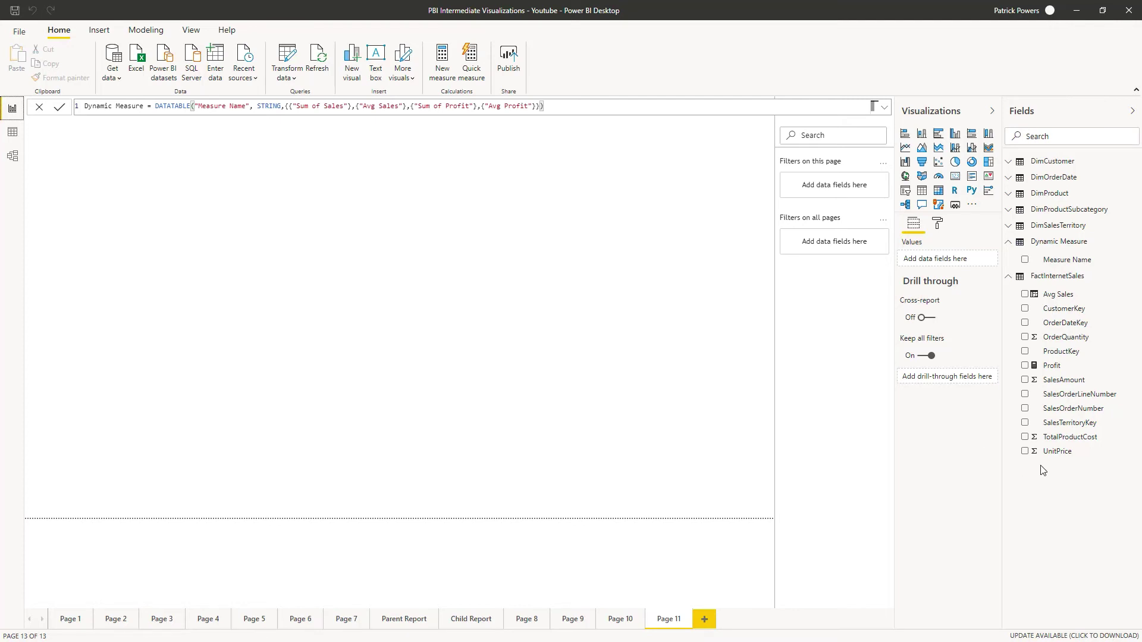
Step: Add a calculated column to FactInternetSales: ProfitColumn = SUM(FactInternetSales[SalesAmount]) - SUM(FactInternetSales[TotalProductCost])
{"action": "left_click", "coordinate": [1052, 365]}
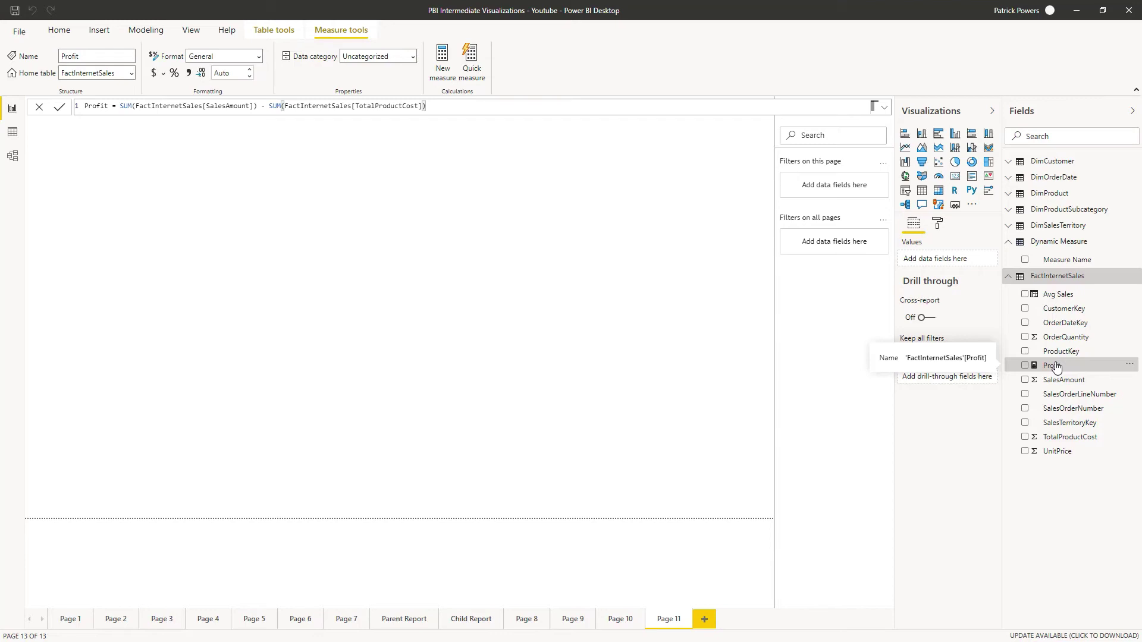
{"action": "left_click", "coordinate": [146, 30]}
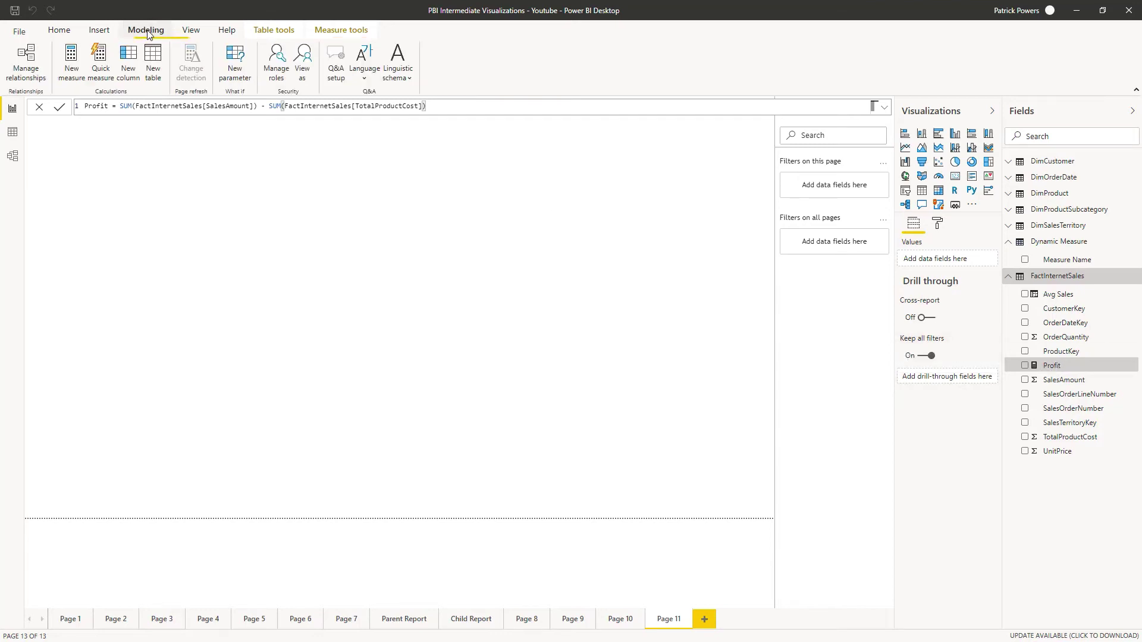
{"action": "left_click", "coordinate": [129, 70]}
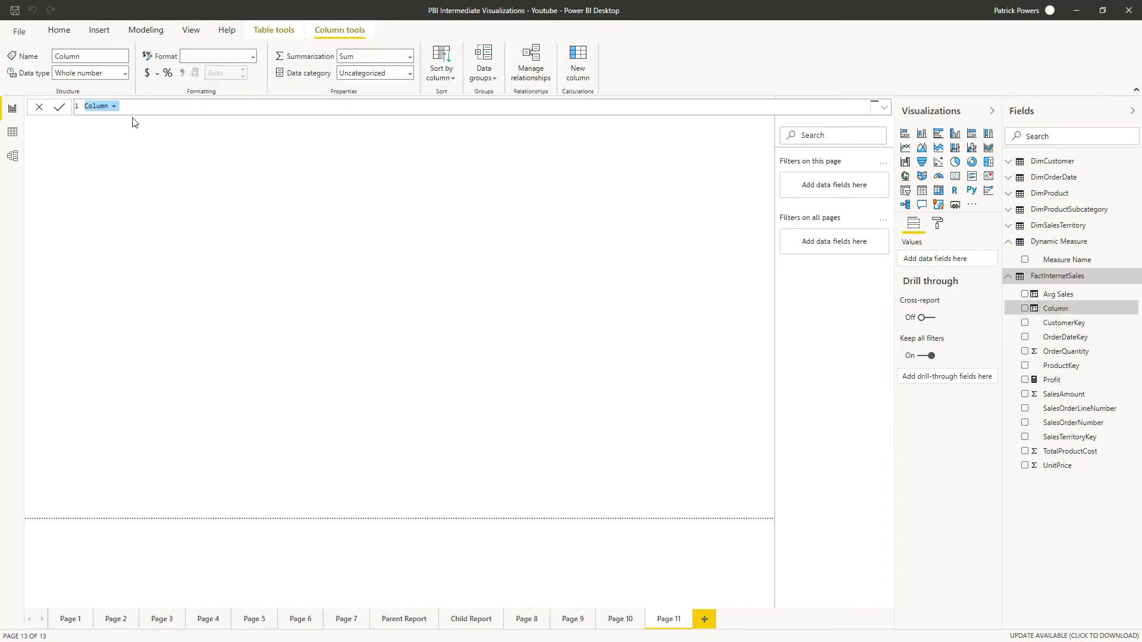
{"action": "key", "text": "BackSpace"}
{"action": "type", "text": "ProfitColumn = SUM(FactInternetSales[SalesAmount]) - SUM(FactInternetSales[TotalProductCost])"}
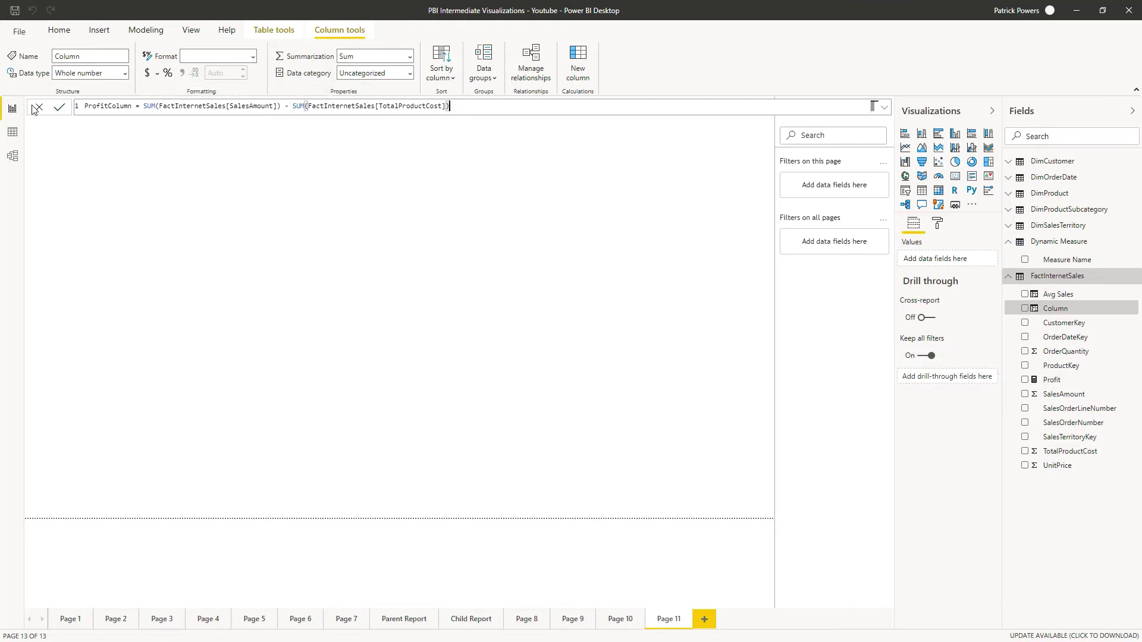
{"action": "left_click", "coordinate": [59, 107]}
Step: Format ProfitColumn as Currency with 2 decimal places
{"action": "left_click", "coordinate": [217, 56]}
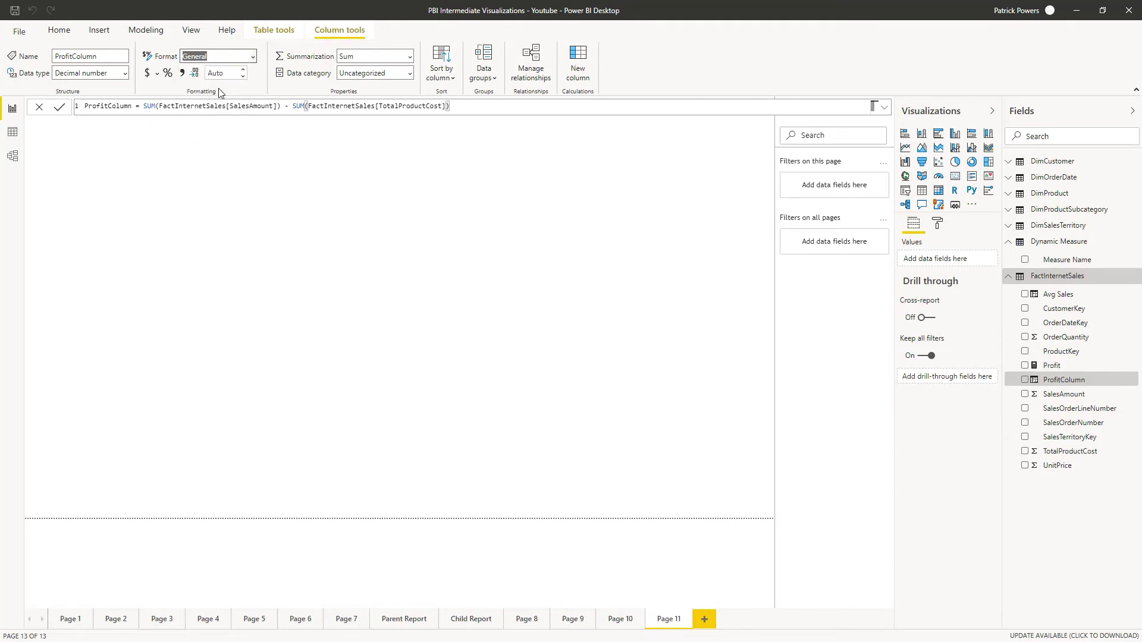
{"action": "key", "text": "Down"}
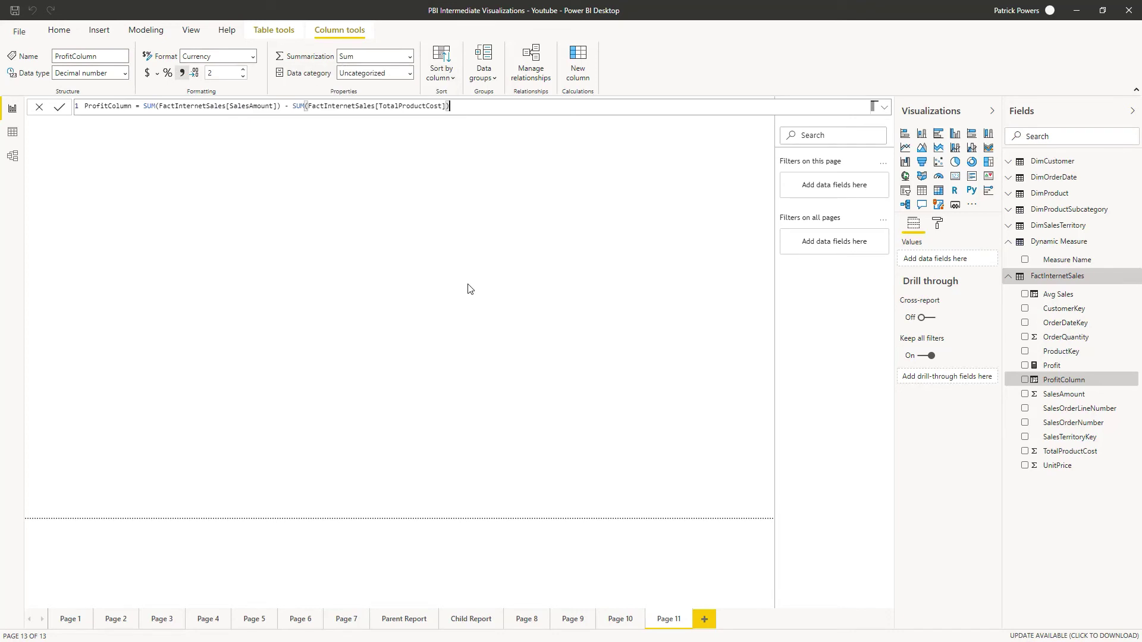
Step: Add Selected Measure to the Dynamic Measure table: IF HASONEVALUE, SWITCH on Measure Name between SUM and AVERAGE of SalesAmount or ProfitColumn, defaulting to SUM(FactInternetSales[SalesAmount])
{"action": "left_click", "coordinate": [1051, 247]}
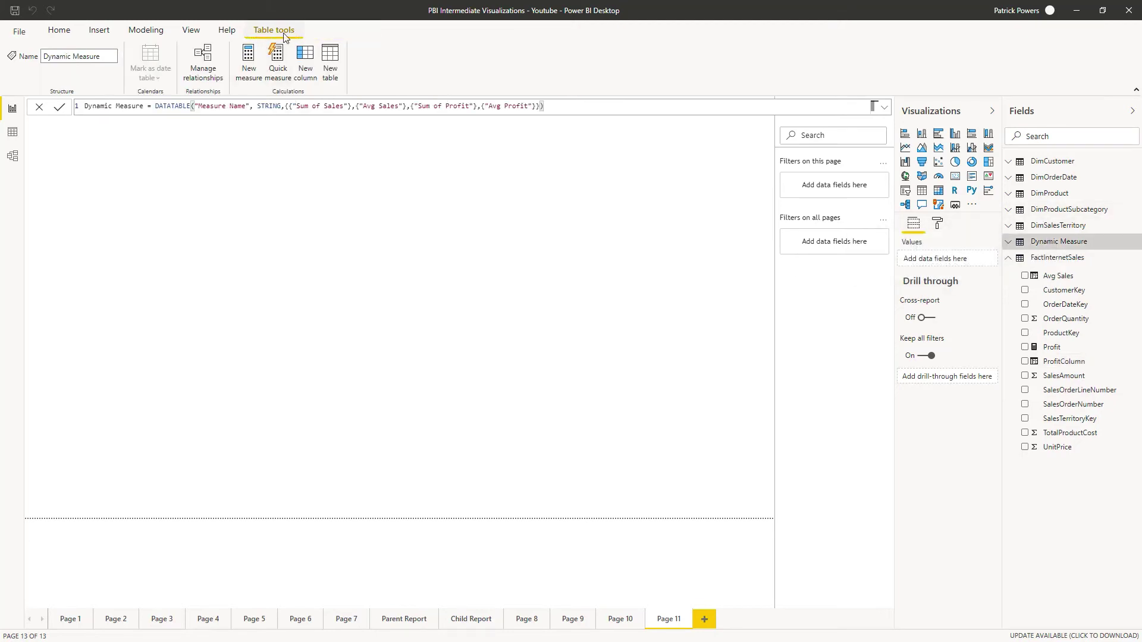
{"action": "left_click", "coordinate": [242, 69]}
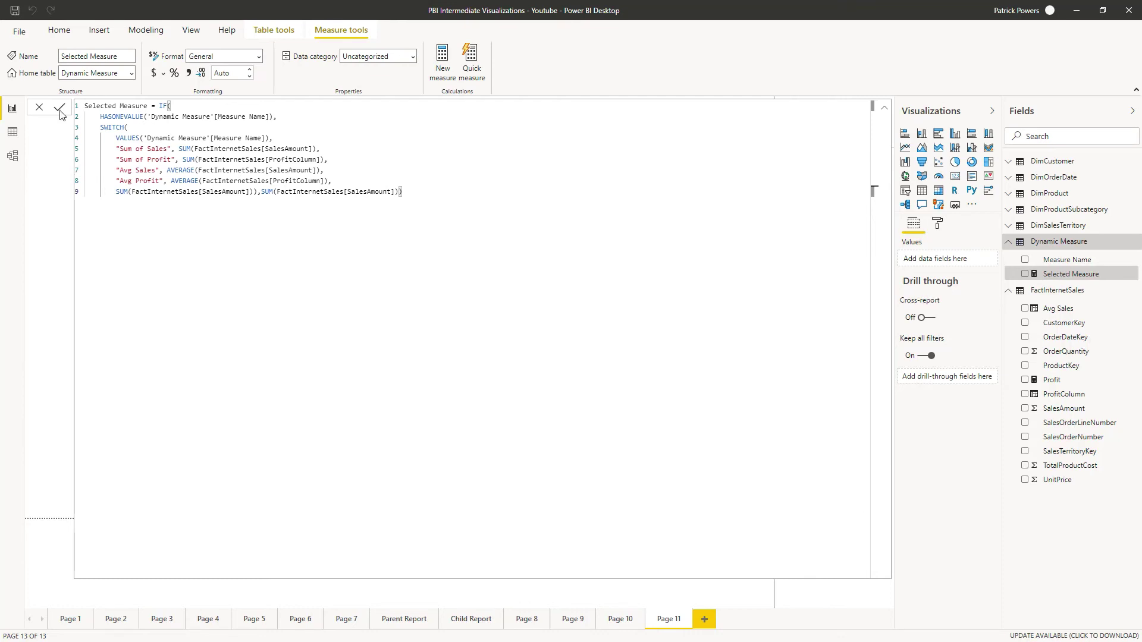
{"action": "left_click", "coordinate": [882, 108]}
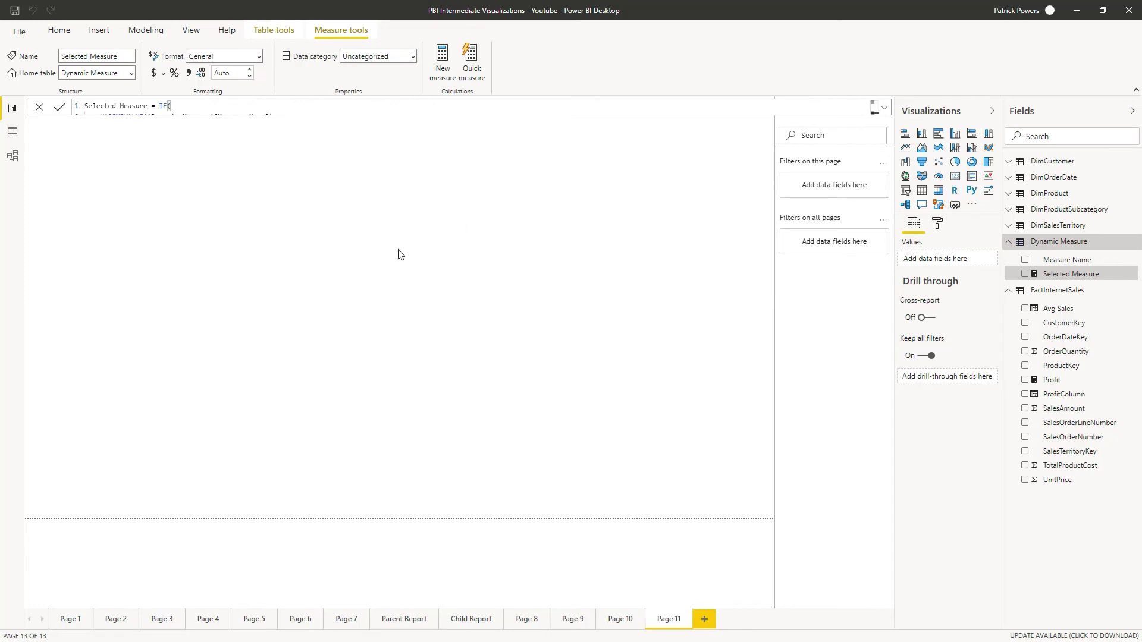
Step: Create a line chart of Selected Measure with the OrderDate hierarchy's Year and Month on the axis
{"action": "left_click", "coordinate": [904, 146]}
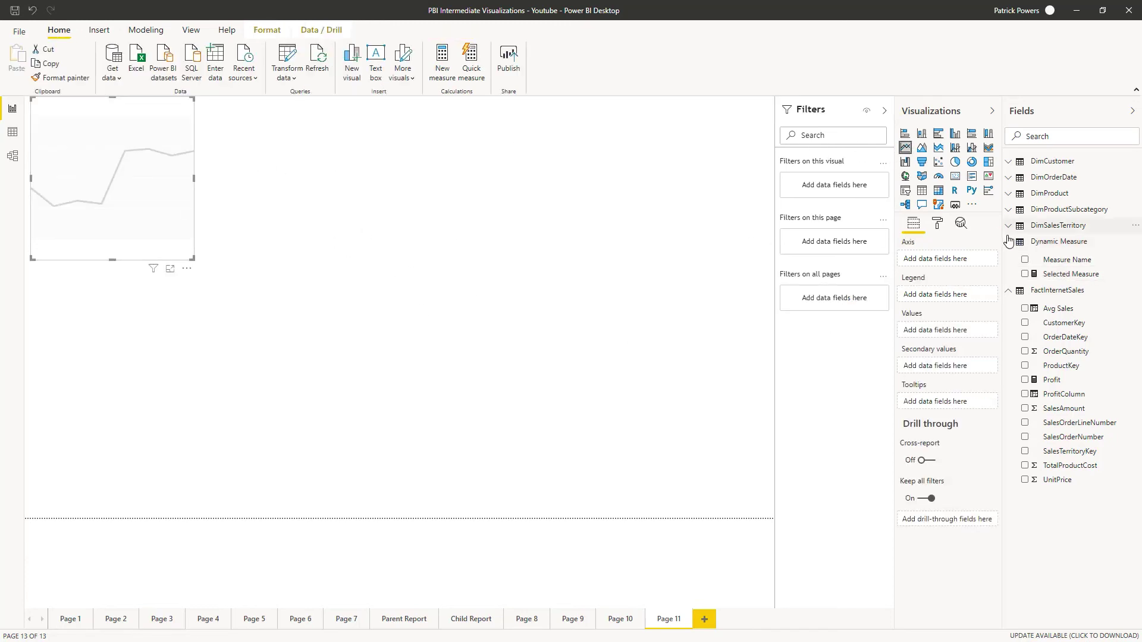
{"action": "left_click", "coordinate": [1015, 177]}
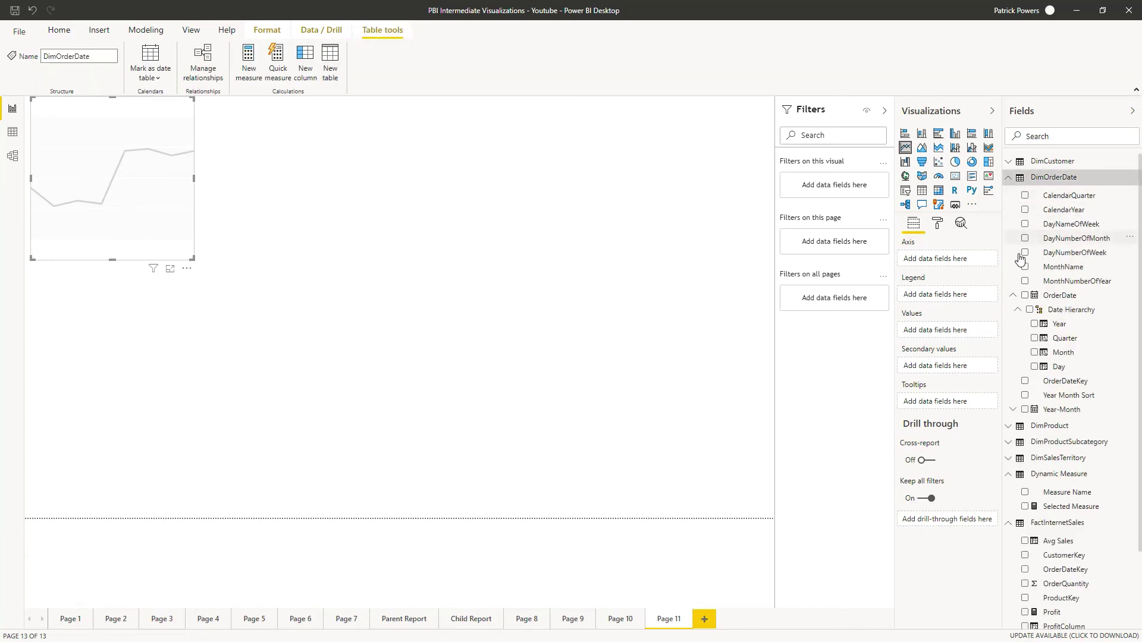
{"action": "left_click_drag", "start_coordinate": [1057, 330], "coordinate": [150, 174]}
{"action": "left_click_drag", "start_coordinate": [157, 176], "coordinate": [945, 261]}
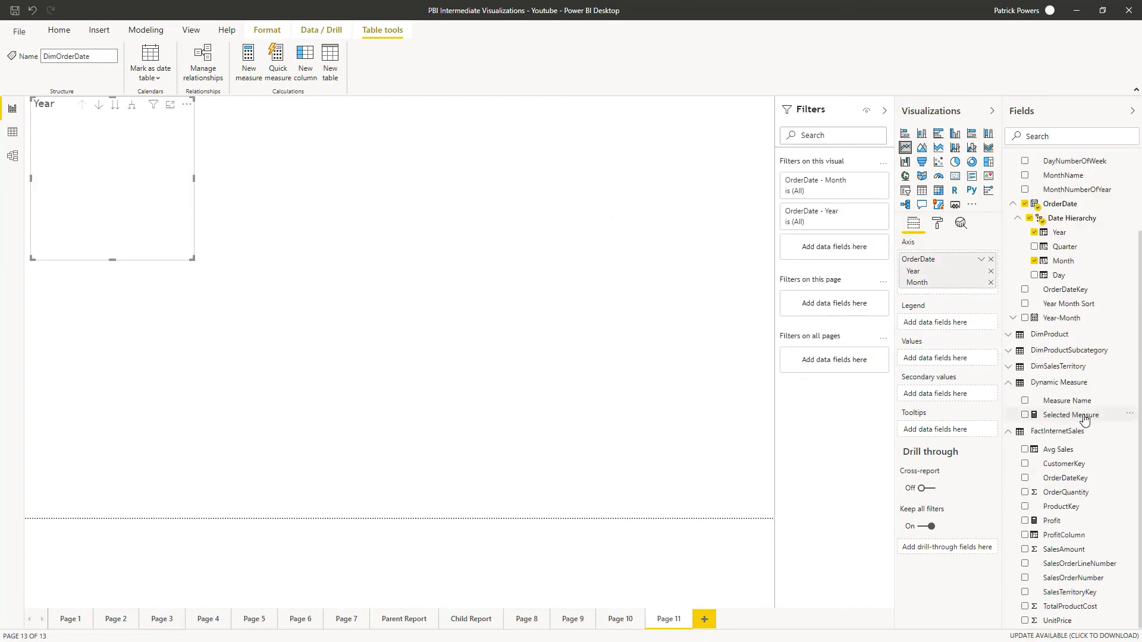
{"action": "left_click_drag", "start_coordinate": [1084, 419], "coordinate": [949, 357]}
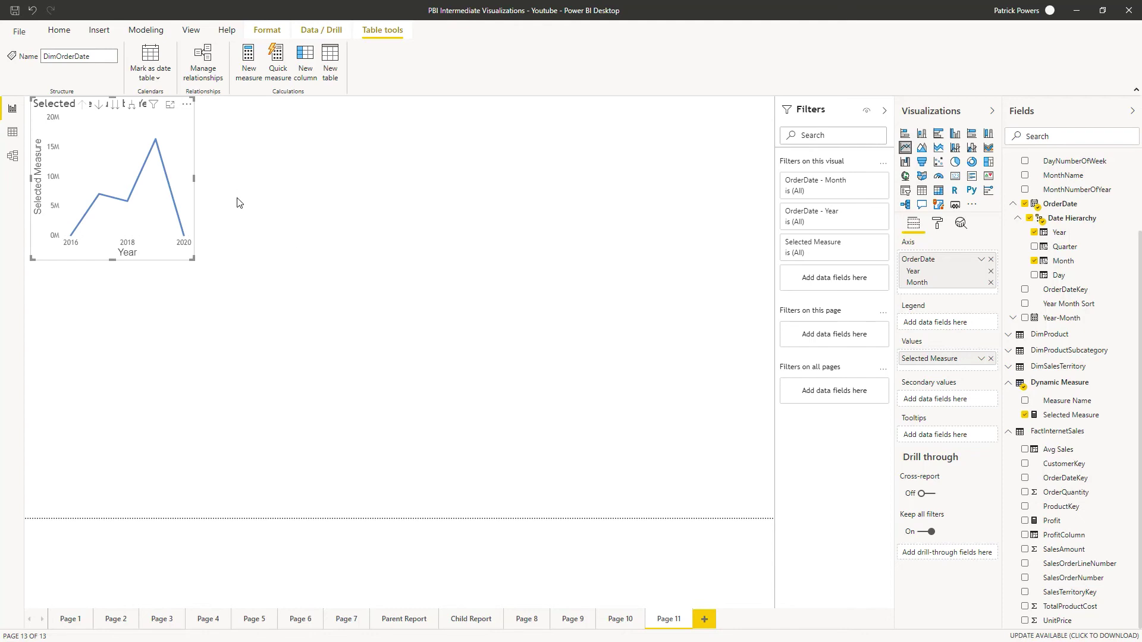
{"action": "left_click", "coordinate": [365, 283]}
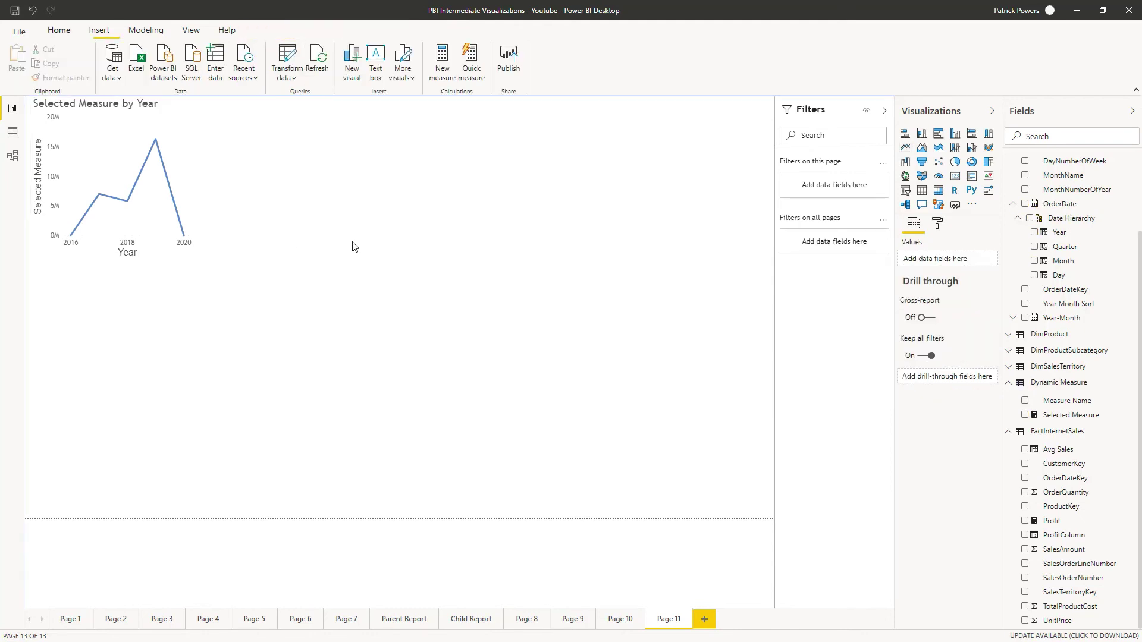
Step: Add a Measure Name slicer below the line chart and switch it through Avg Profit and Avg Sales to Sum of Profit
{"action": "left_click", "coordinate": [904, 190]}
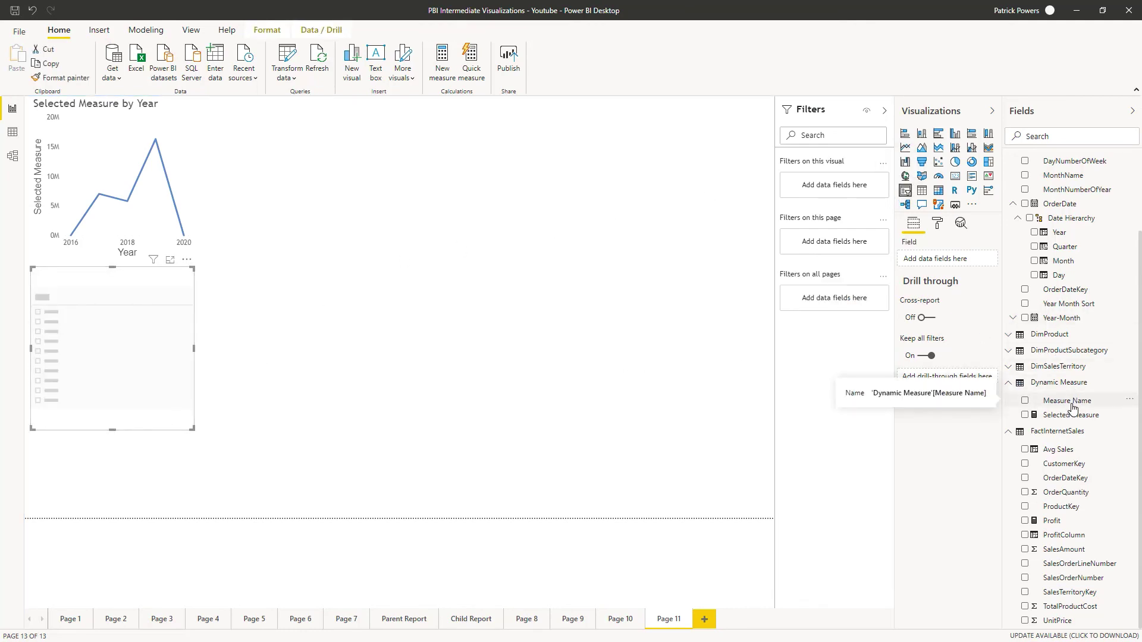
{"action": "left_click_drag", "start_coordinate": [1073, 407], "coordinate": [110, 348]}
{"action": "left_click", "coordinate": [63, 288]}
{"action": "left_click", "coordinate": [68, 300]}
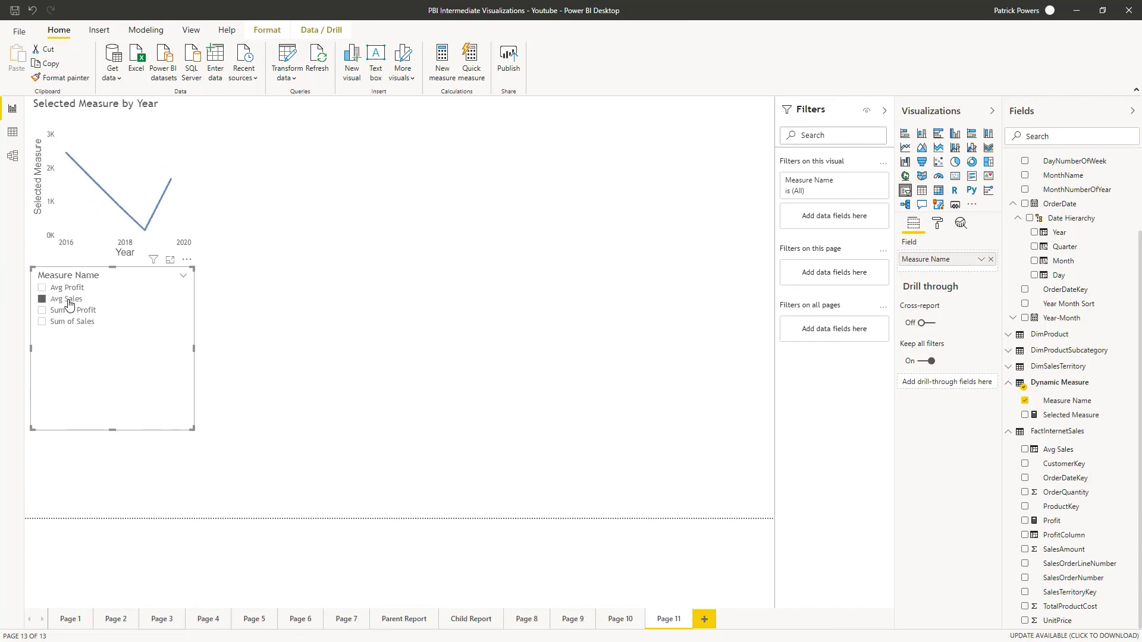
{"action": "left_click", "coordinate": [71, 310]}
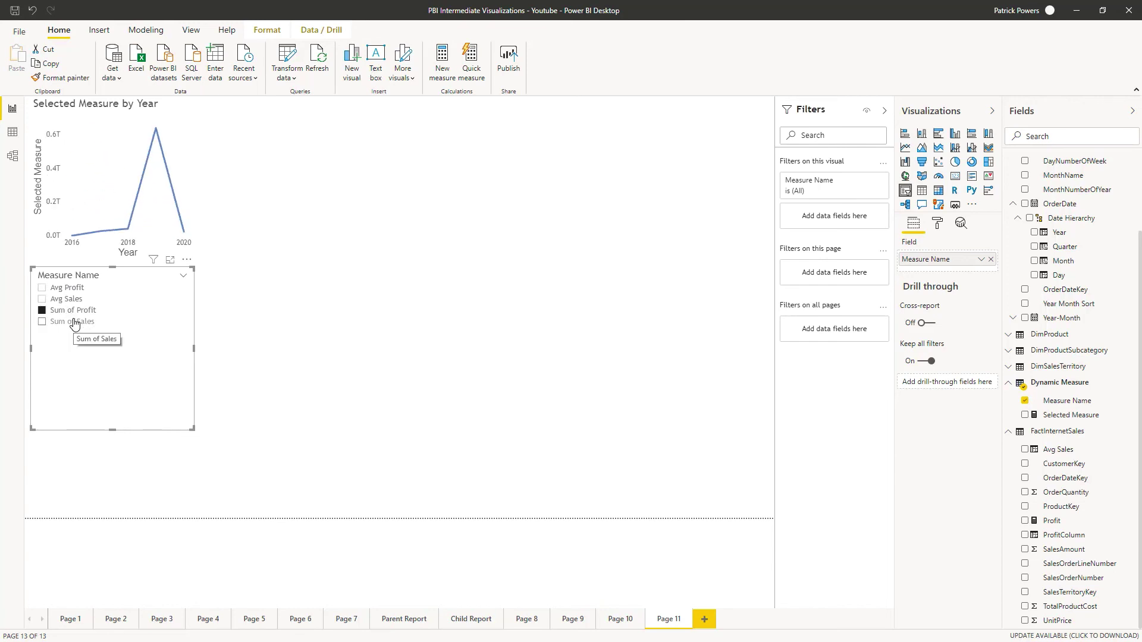
Step: Add a DimCustomer Country slicer filtered to Canada and stack both slicers beside the enlarged line chart
{"action": "scroll", "coordinate": [1011, 178], "scroll_direction": "up", "scroll_amount": 3}
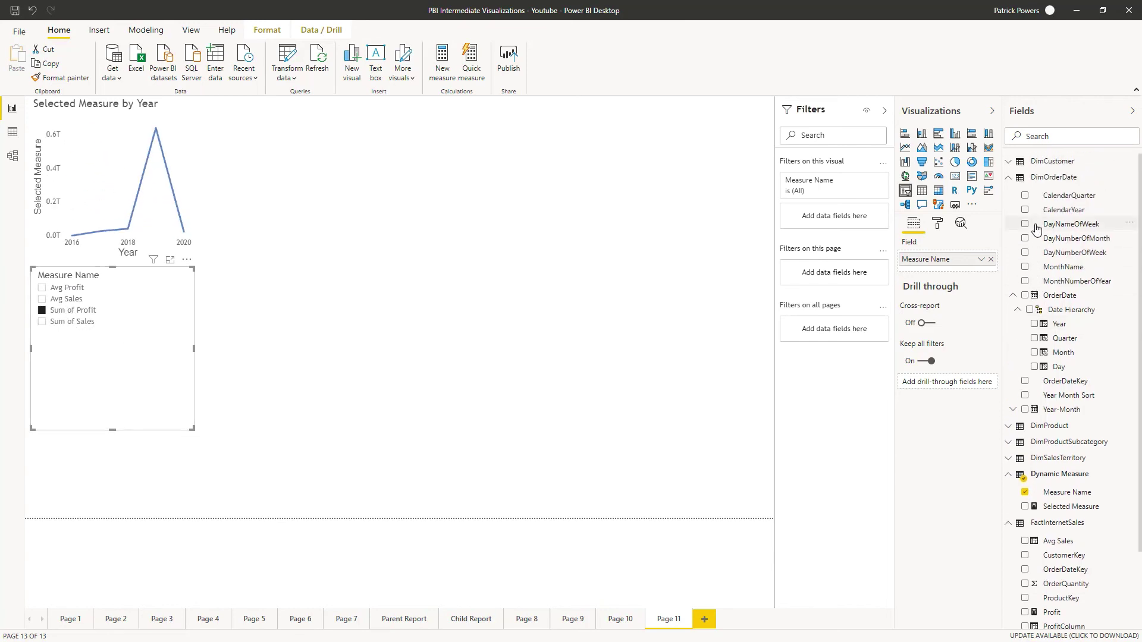
{"action": "left_click", "coordinate": [1006, 165]}
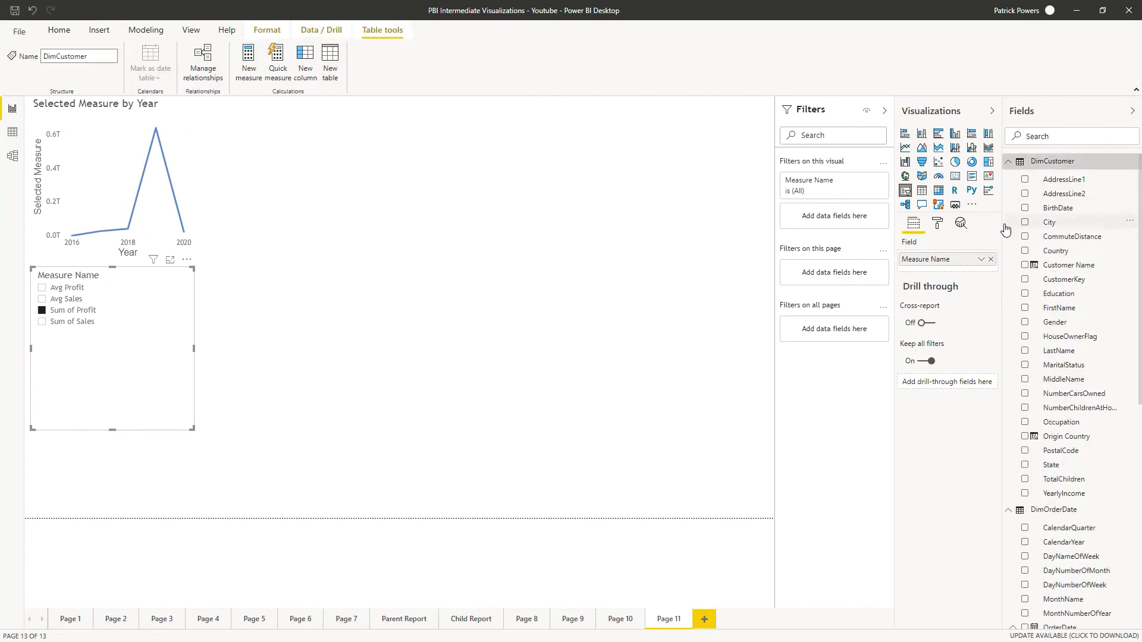
{"action": "left_click", "coordinate": [622, 279]}
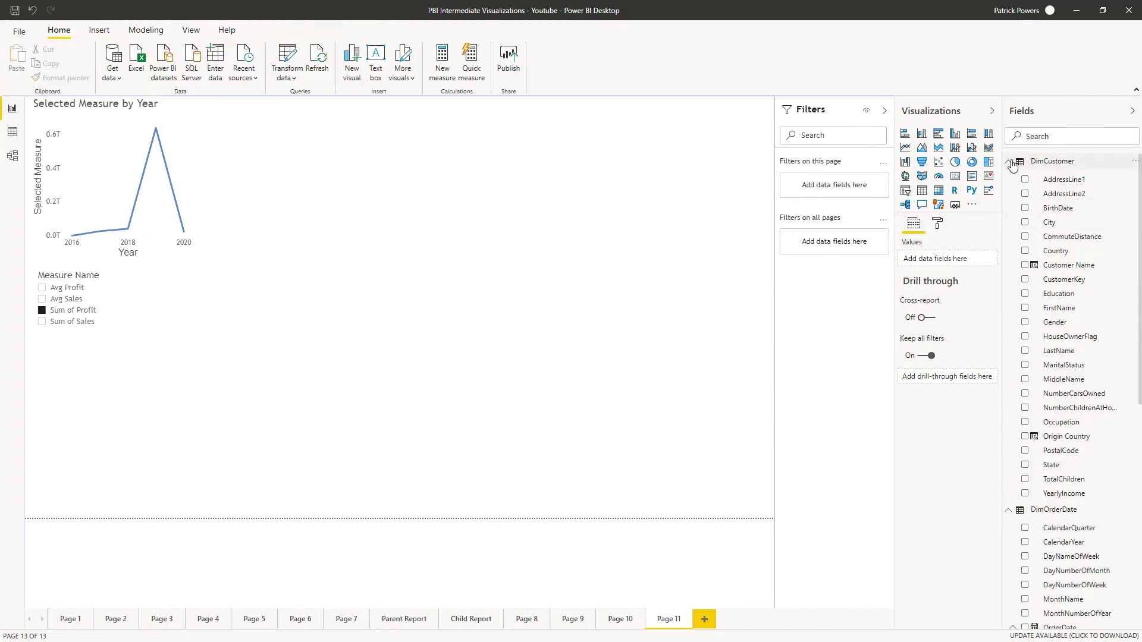
{"action": "left_click", "coordinate": [904, 190]}
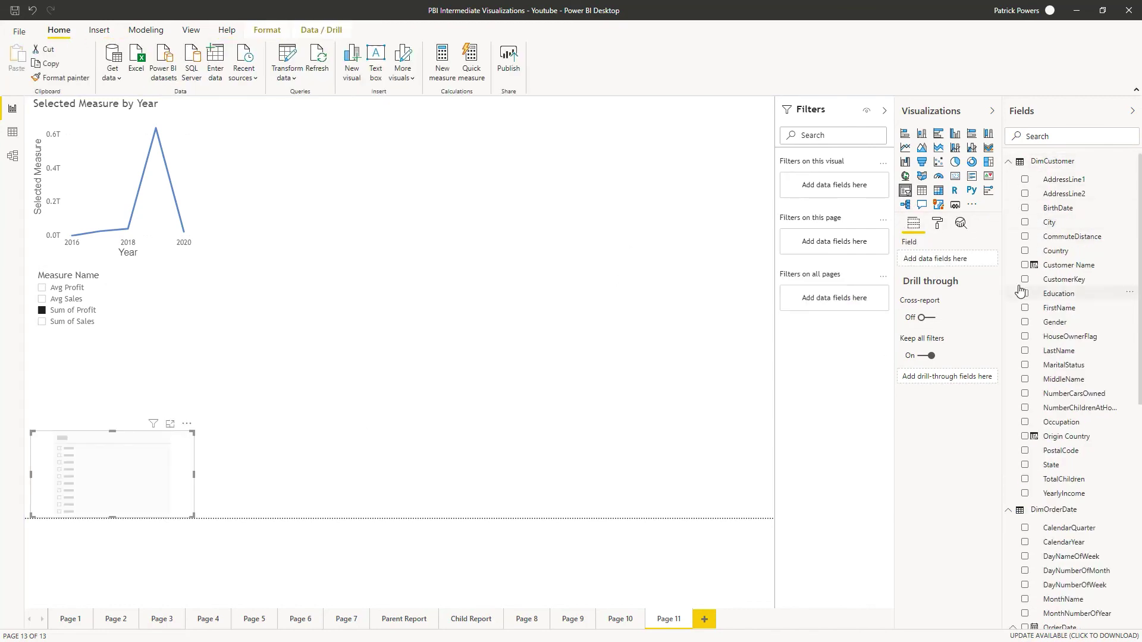
{"action": "left_click_drag", "start_coordinate": [1032, 258], "coordinate": [117, 489]}
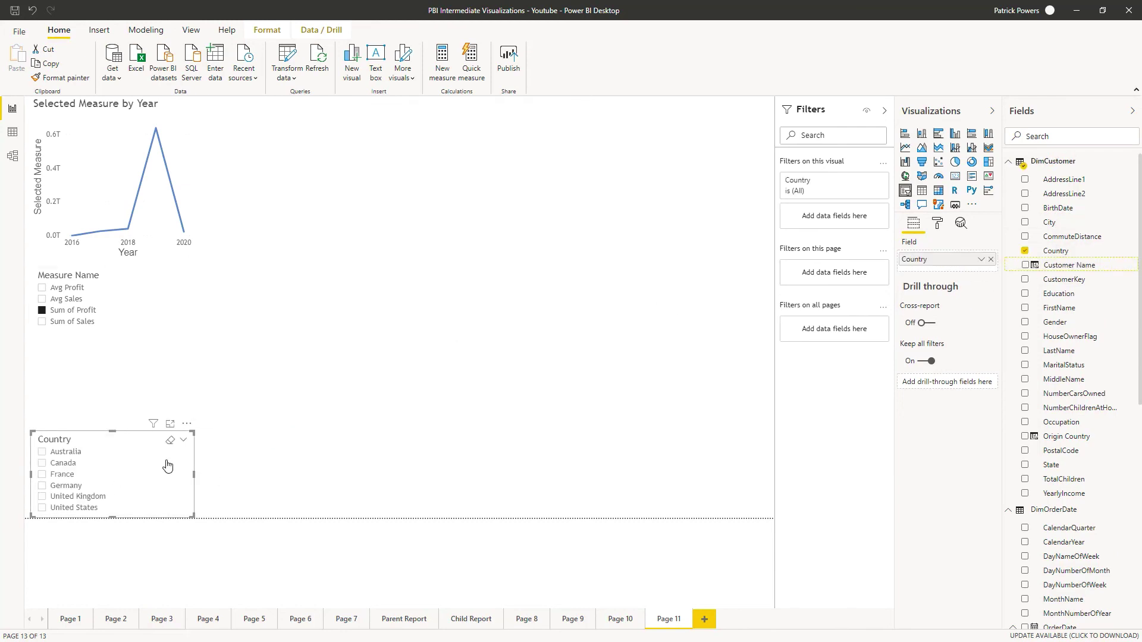
{"action": "left_click_drag", "start_coordinate": [123, 460], "coordinate": [747, 123]}
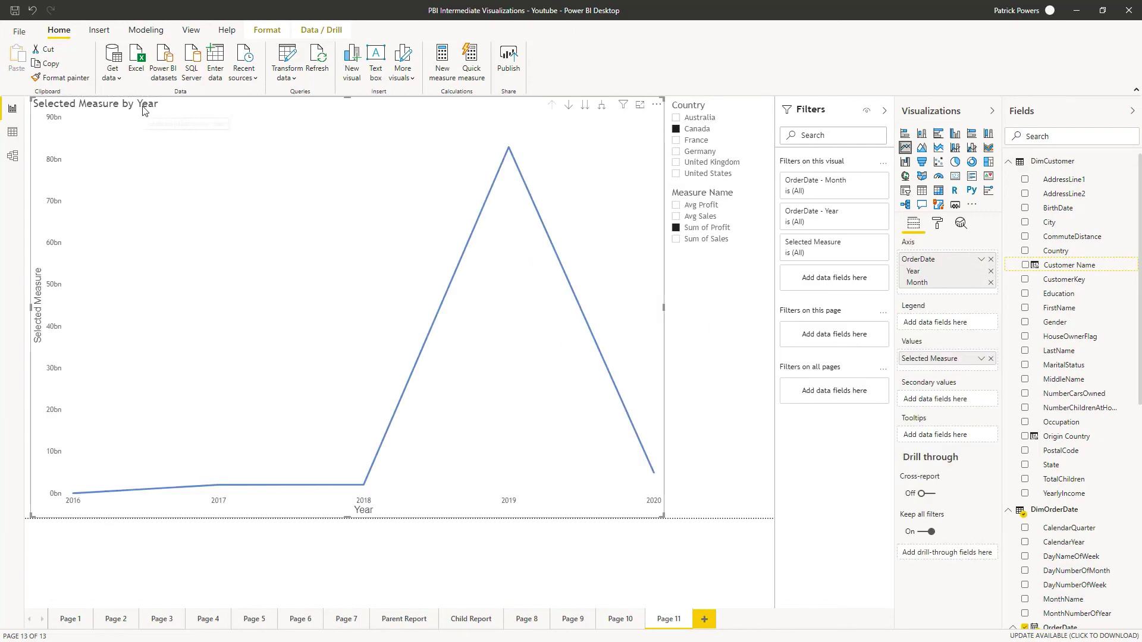
Step: Make the line chart's title dynamic by basing its text on the Measure Name field of the Dynamic Measure table
{"action": "mouse_move", "coordinate": [339, 242]}
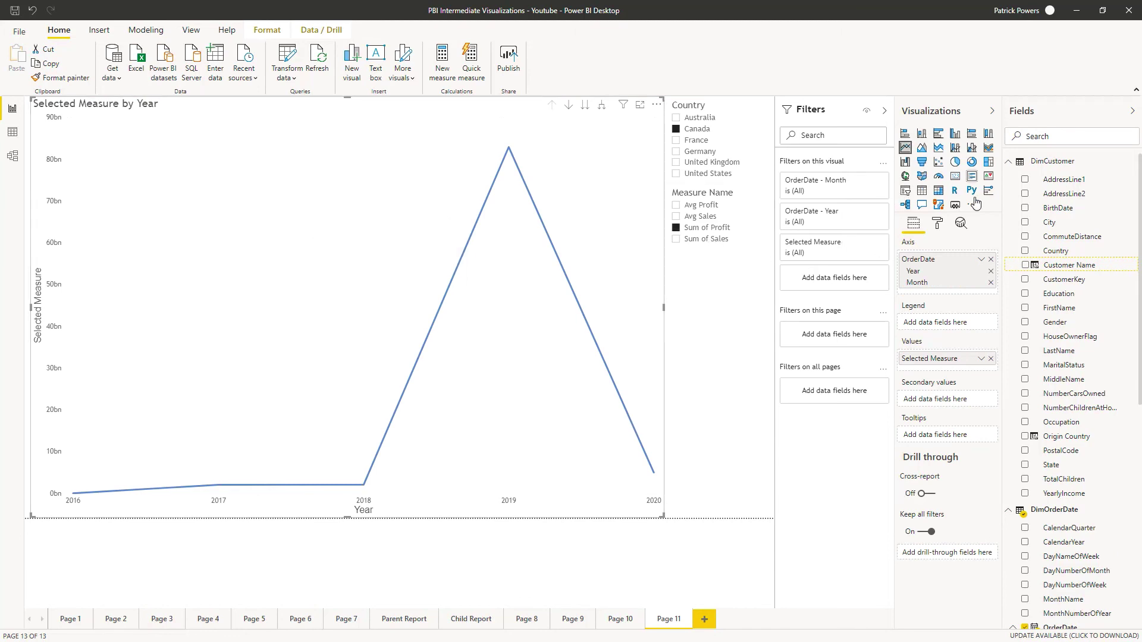
{"action": "left_click", "coordinate": [937, 226]}
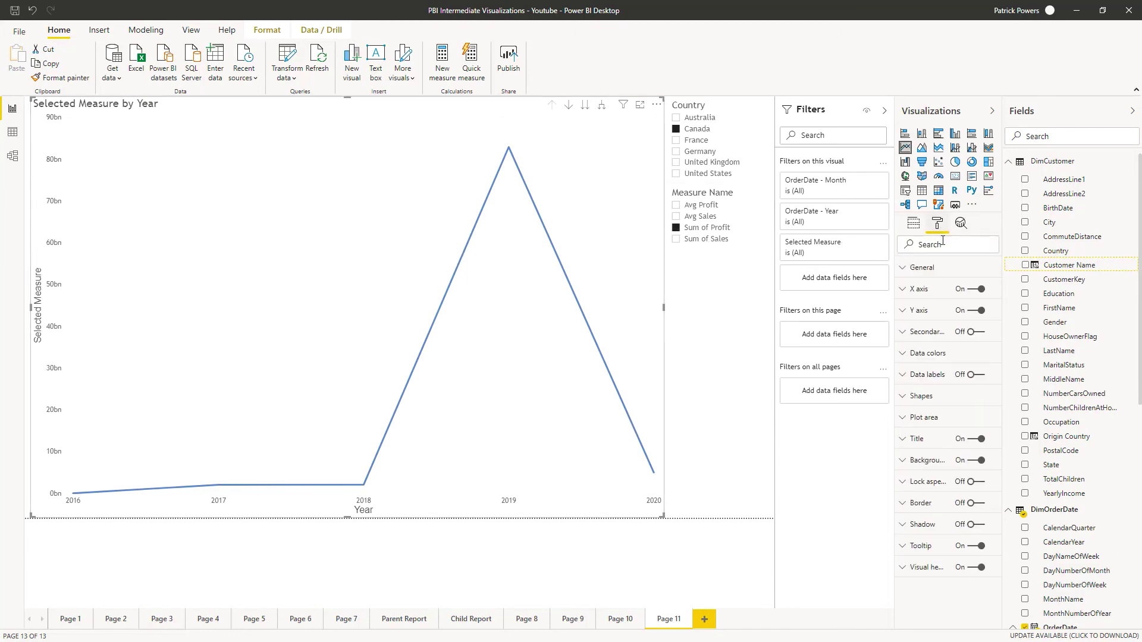
{"action": "left_click", "coordinate": [922, 439]}
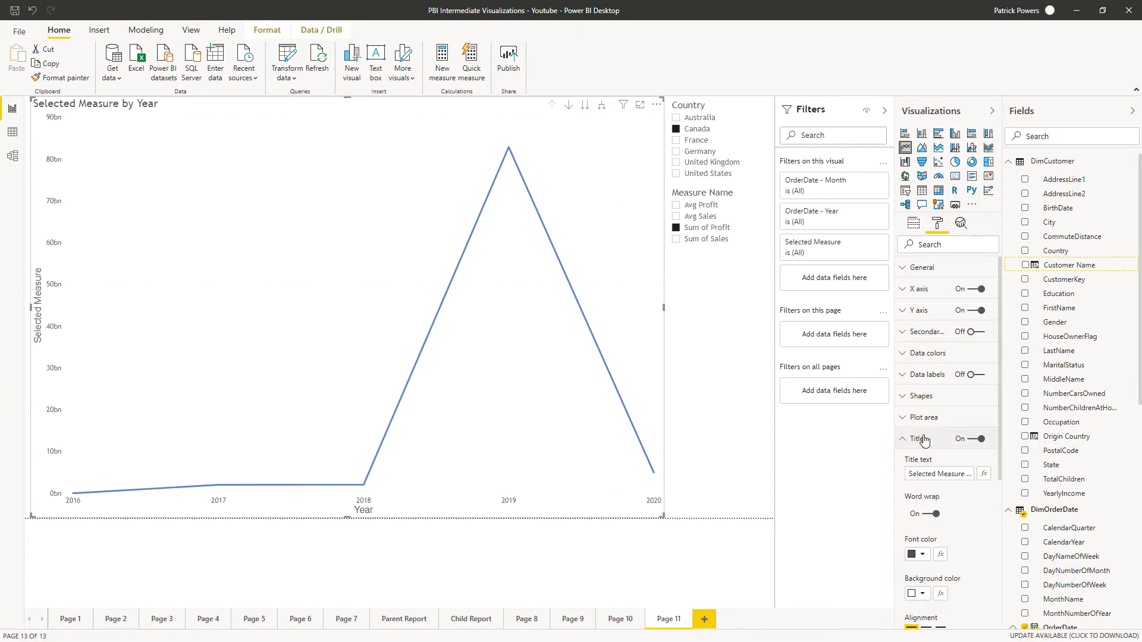
{"action": "left_click", "coordinate": [985, 474]}
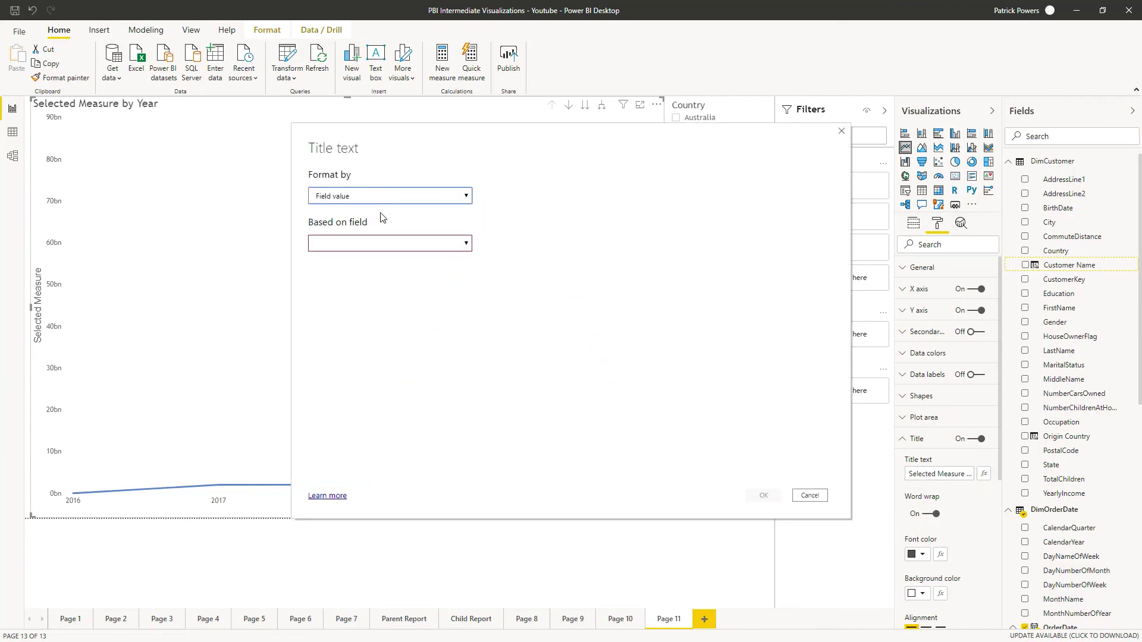
{"action": "left_click", "coordinate": [375, 246]}
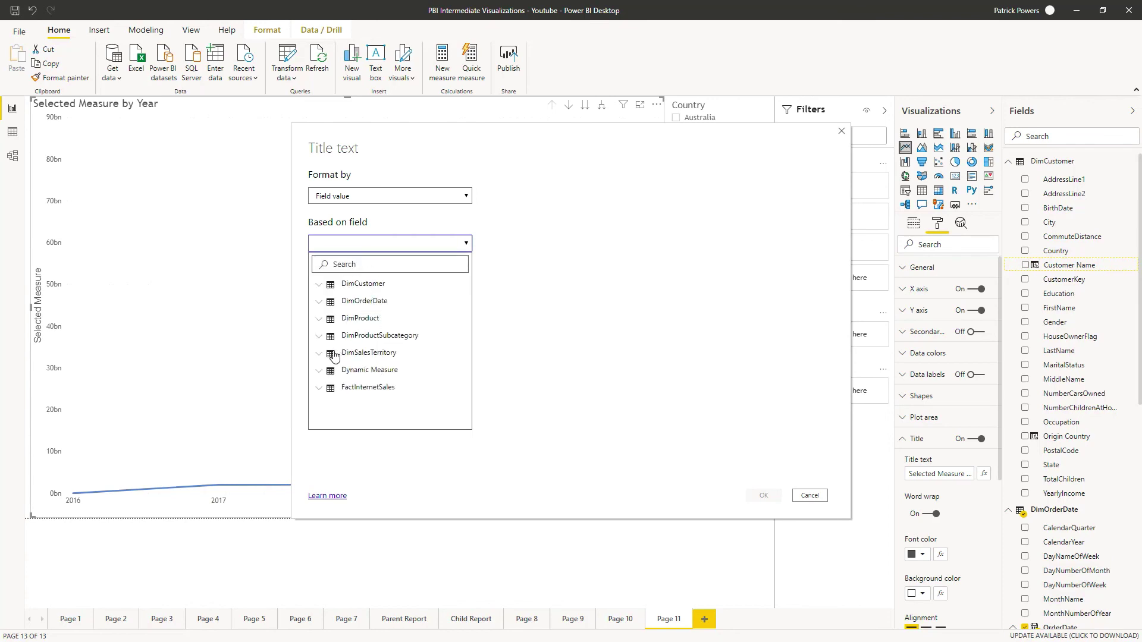
{"action": "left_click", "coordinate": [318, 373]}
{"action": "left_click", "coordinate": [375, 388]}
{"action": "left_click", "coordinate": [763, 496]}
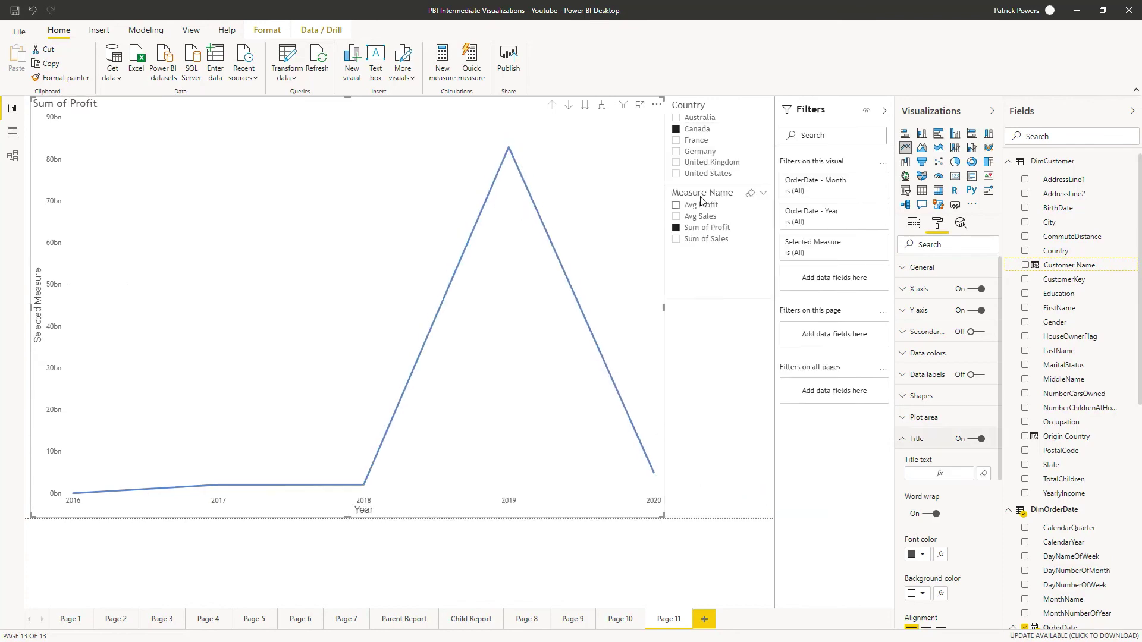
Step: Check the chart and its title for Canada with Avg Sales, Avg Profit, Sum of Sales and Sum of Profit selected in turn
{"action": "left_click", "coordinate": [700, 215]}
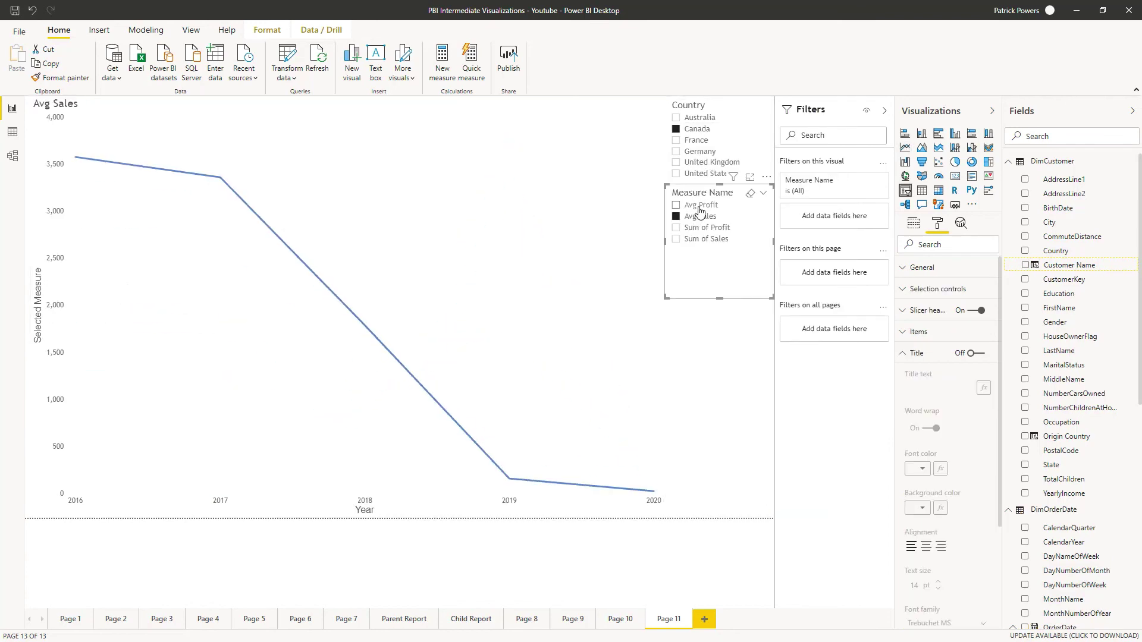
{"action": "left_click", "coordinate": [700, 206]}
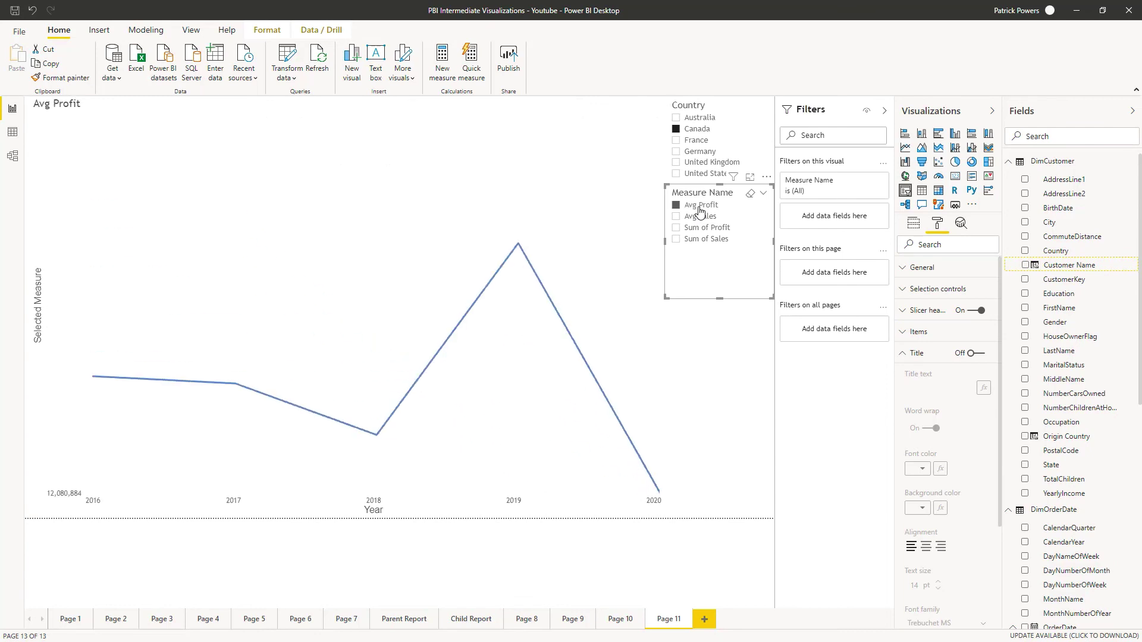
{"action": "left_click", "coordinate": [702, 240]}
{"action": "left_click", "coordinate": [707, 227]}
Step: Filter the chart to Germany, cycle through all four measures to Sum of Sales, and return the country filter to Canada
{"action": "left_click", "coordinate": [691, 152]}
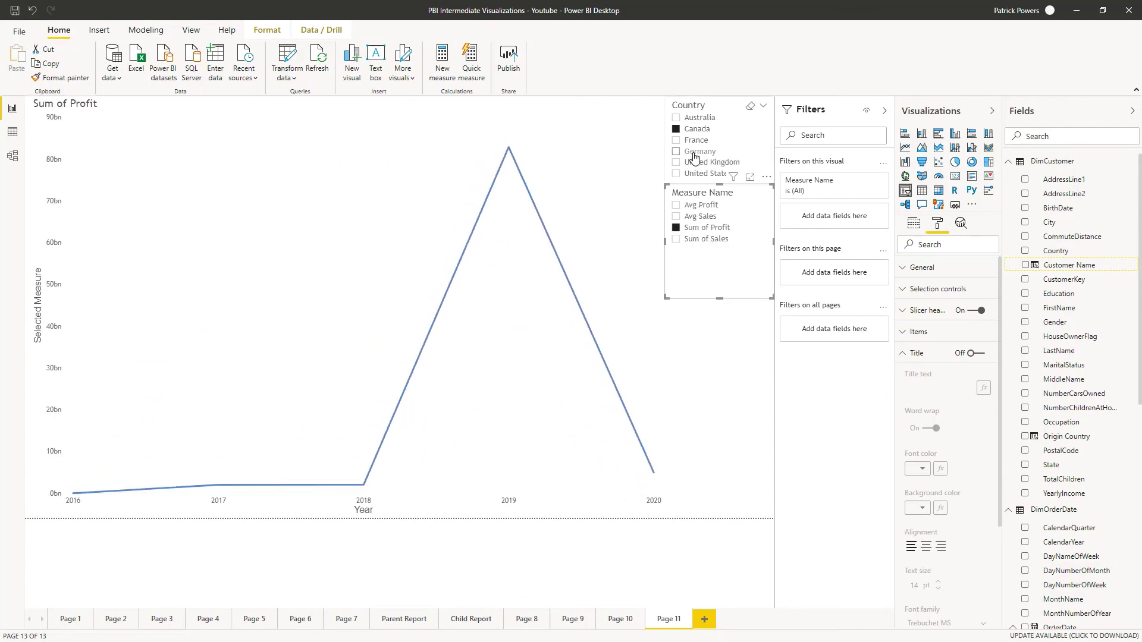
{"action": "left_click", "coordinate": [708, 206]}
{"action": "left_click", "coordinate": [702, 218]}
{"action": "left_click", "coordinate": [705, 229]}
{"action": "left_click", "coordinate": [702, 239]}
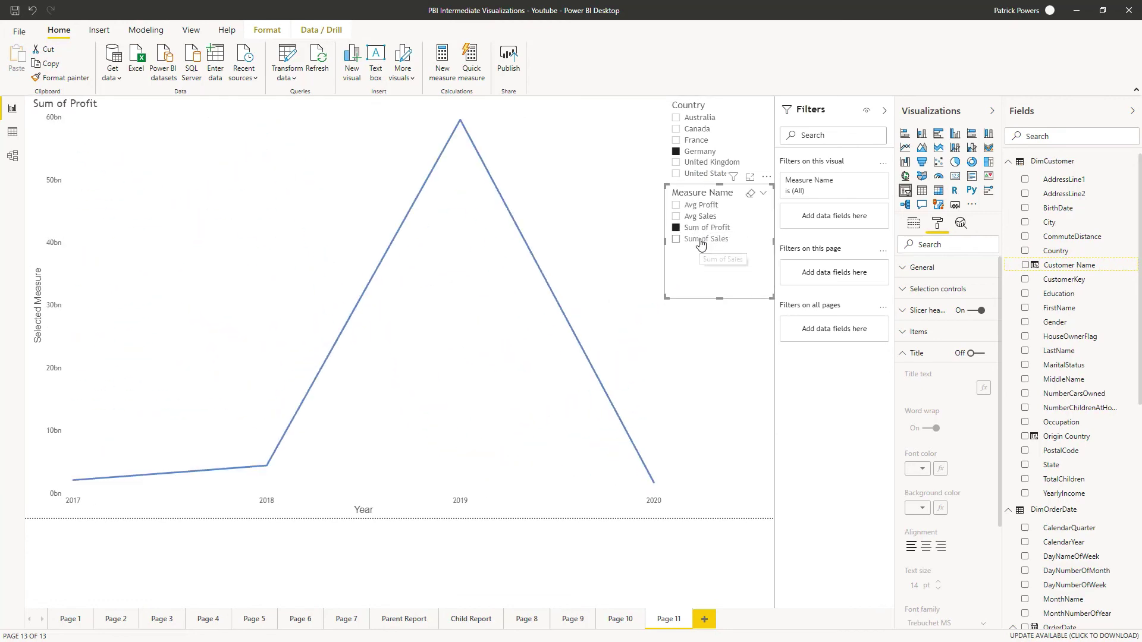
{"action": "left_click", "coordinate": [700, 152]}
{"action": "left_click", "coordinate": [696, 130]}
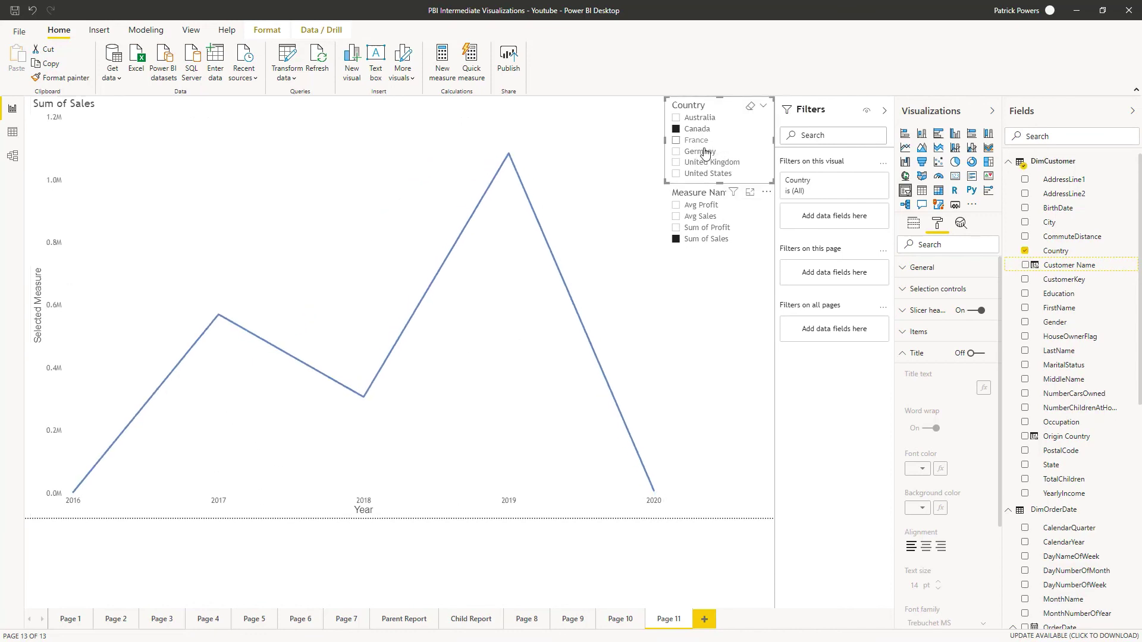